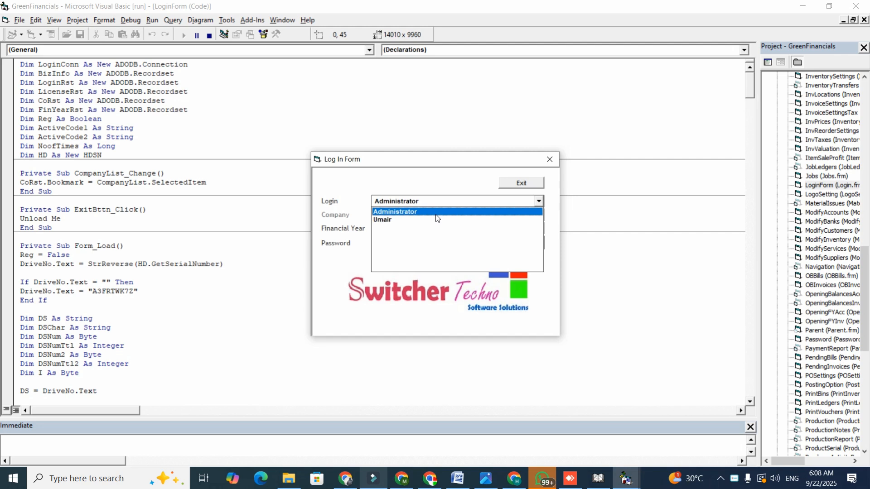
Log in with the Administrator login for financial year 2019-26 by entering the account password.
click(421, 213)
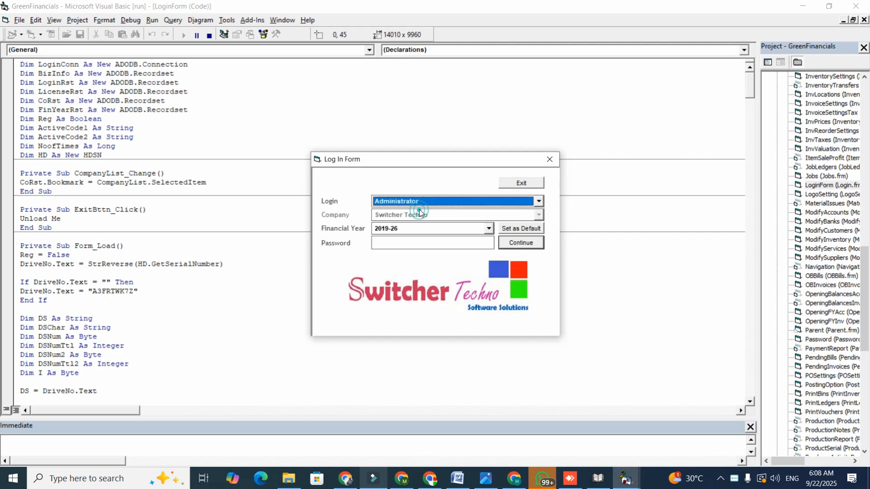
key(Tab)
key(Return)
key(Return)
text(****)
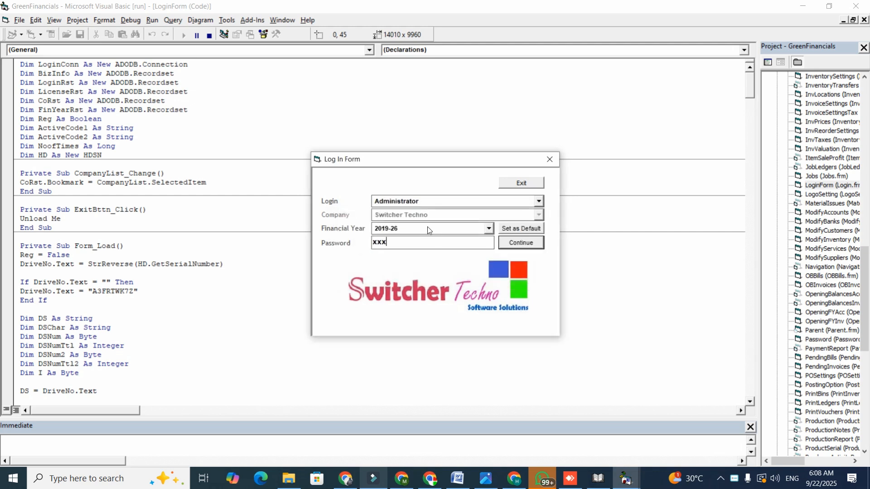
key(Return)
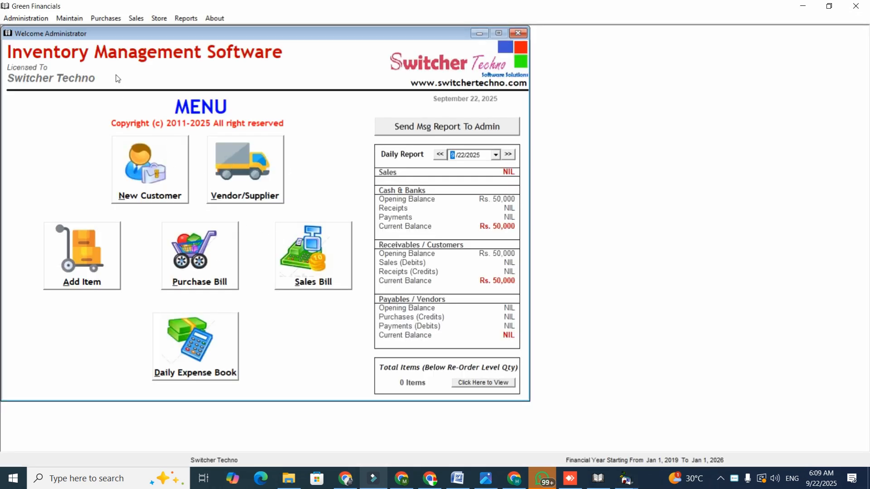
Open the Chart of Inventory, enter Spare Parts as the main category name and save it.
click(72, 19)
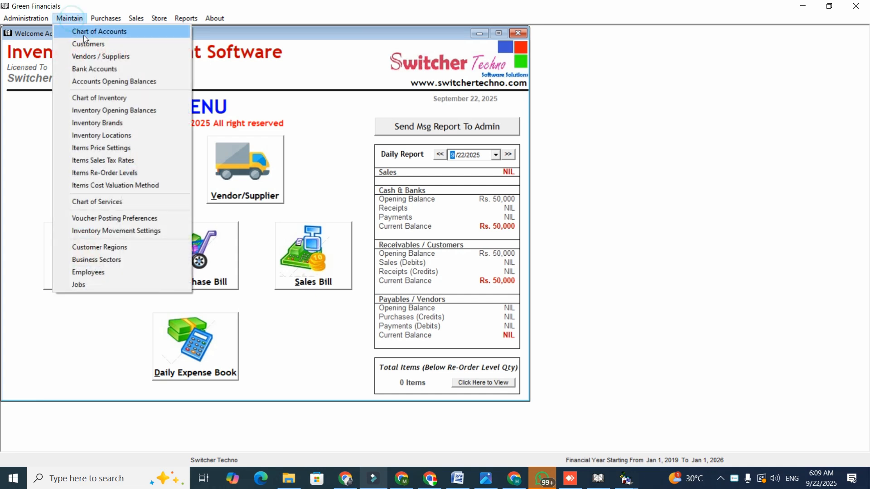
click(114, 102)
drag(576, 68, 431, 54)
click(436, 95)
text(a)
key(BackSpace)
text(Spart)
key(BackSpace)
text(e Parts)
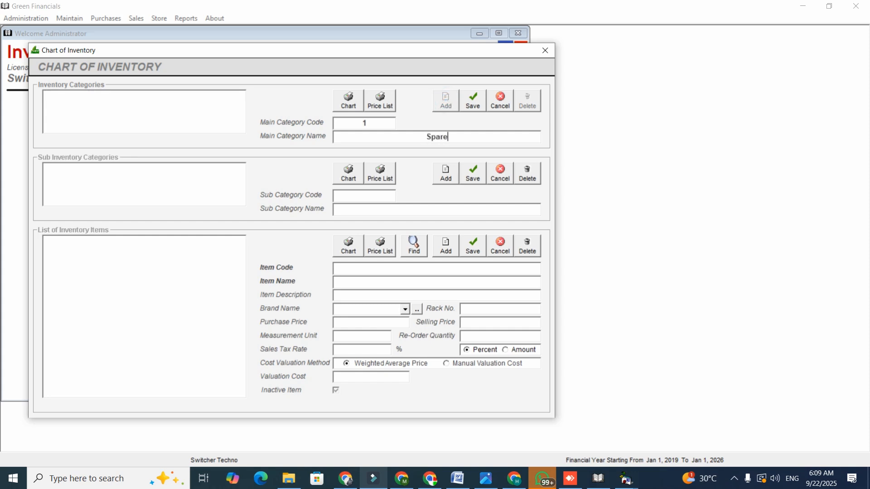
click(474, 101)
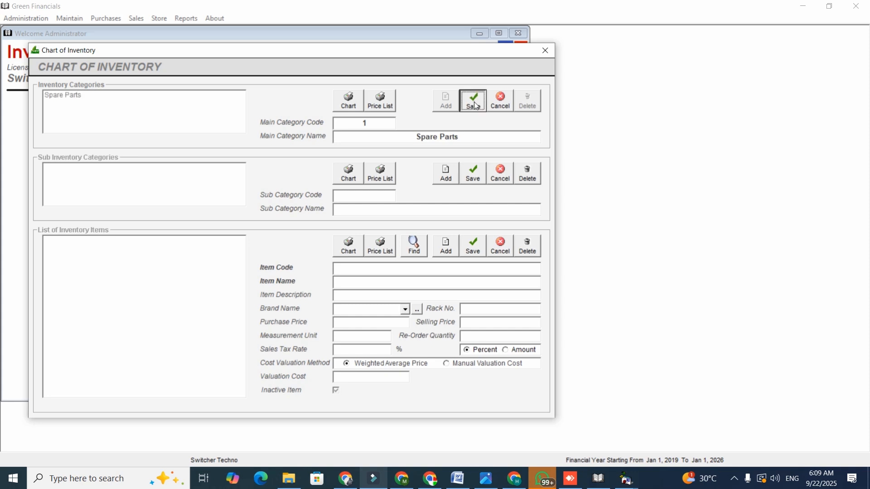
Add a sub category named Machine under Spare Parts and save it.
click(447, 173)
text(Machine)
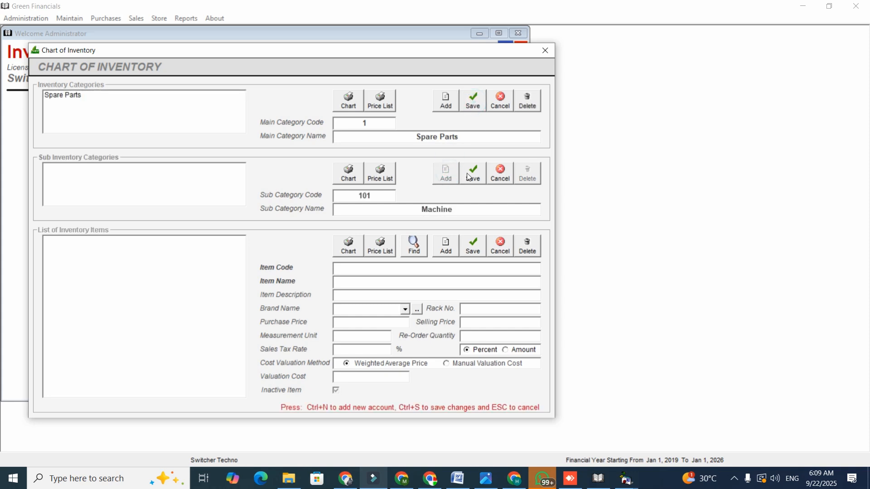
click(470, 176)
Add an inventory item under the Machine sub category with the item name Machine - Model 8299292.
click(446, 246)
text(M)
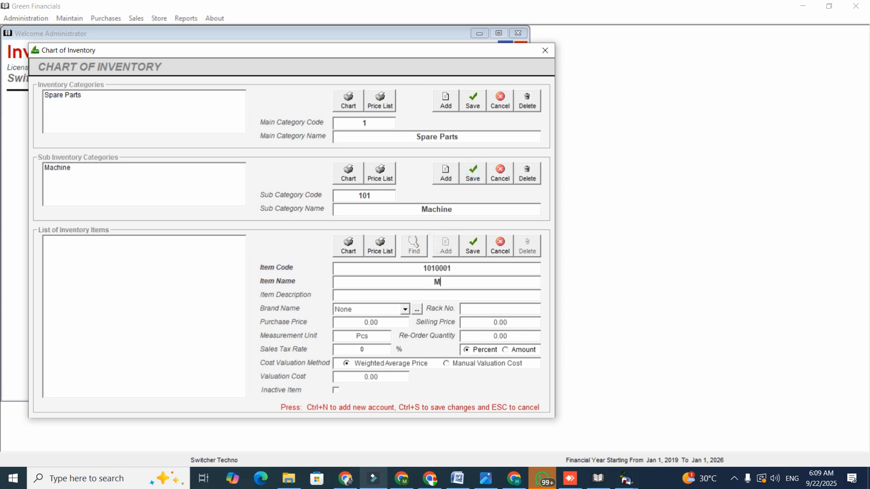
text(achine - Model 8299292)
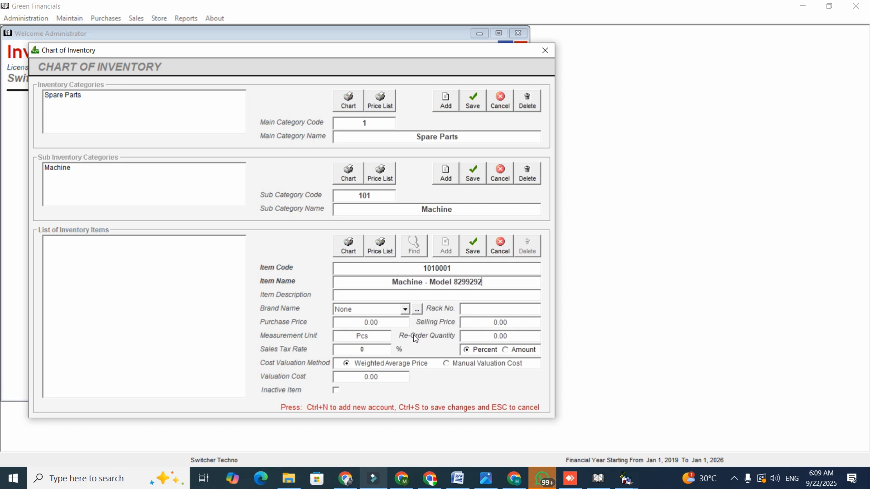
View the inventory brands for the new item and close the brand window without adding one.
click(474, 310)
click(465, 293)
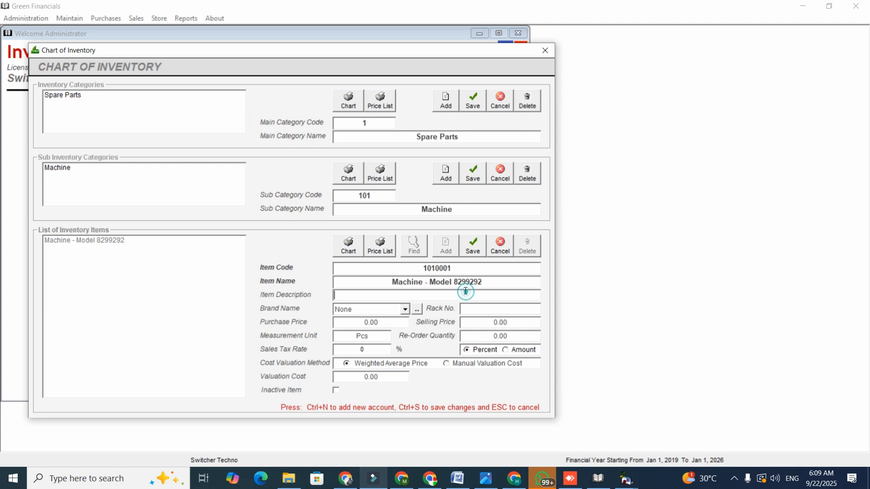
click(415, 310)
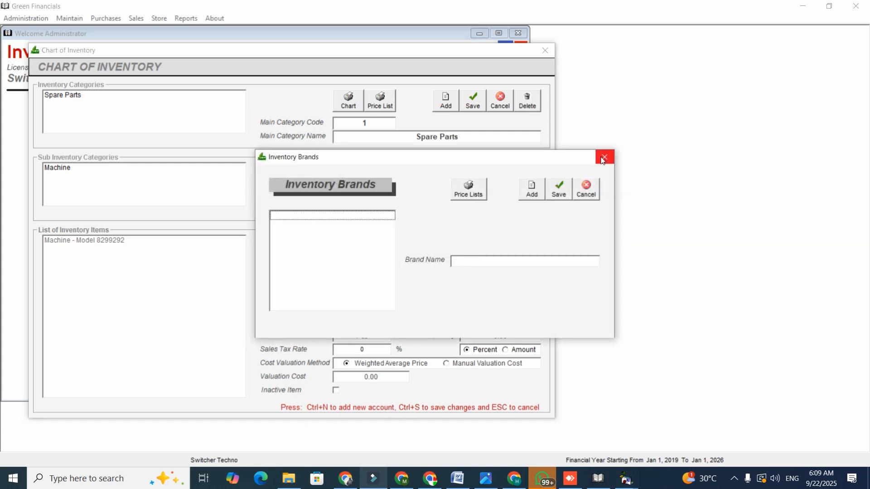
click(602, 157)
Save the item with purchase price, selling price and re-order quantity at 0, and close the Chart of Inventory.
click(389, 321)
click(476, 320)
click(485, 335)
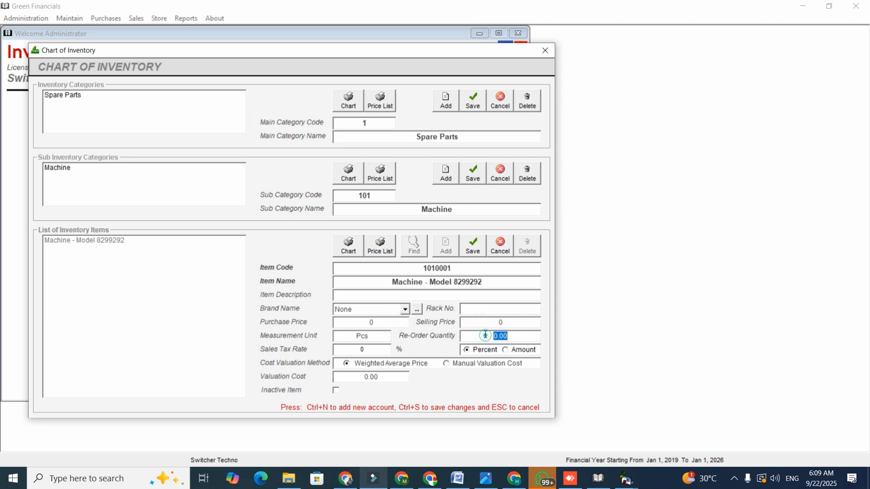
click(526, 336)
click(473, 247)
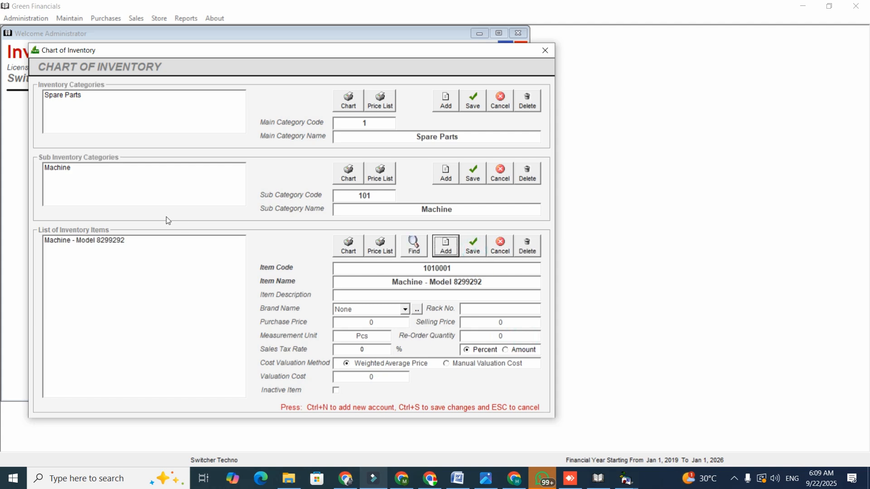
click(164, 243)
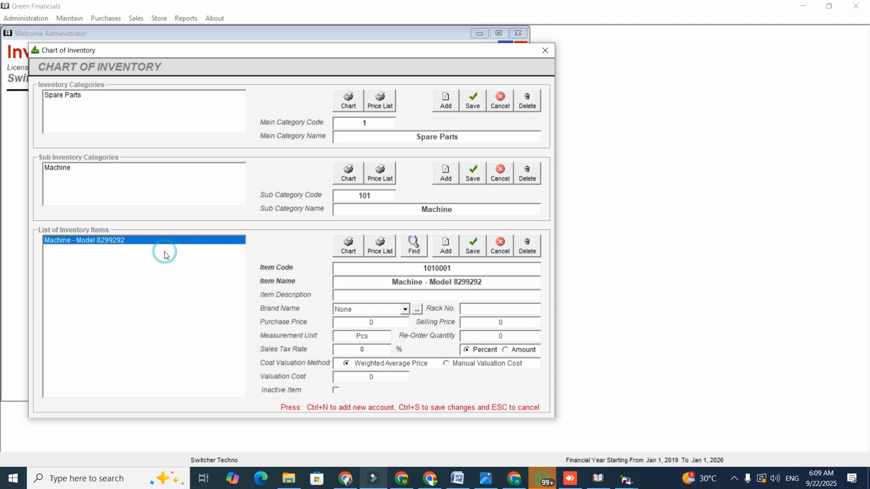
click(543, 52)
Look through the existing inventory locations, add a location named WAREHOUSE, save it and close the window.
click(70, 18)
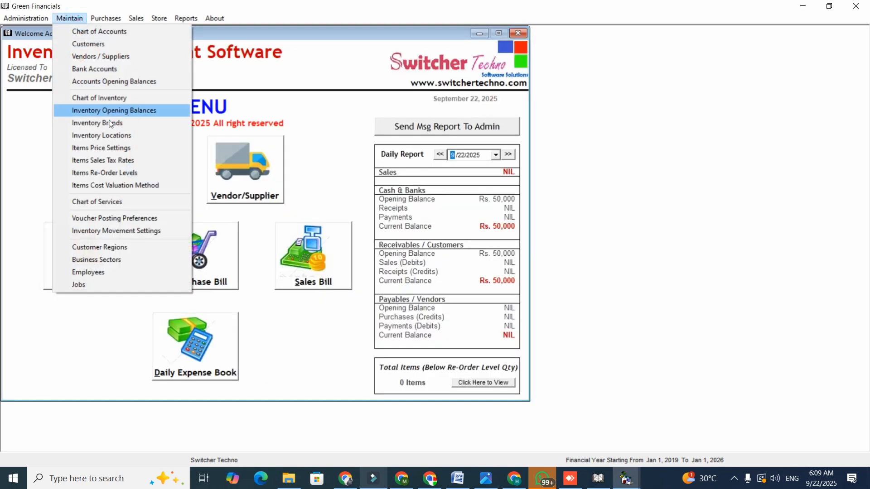
click(121, 136)
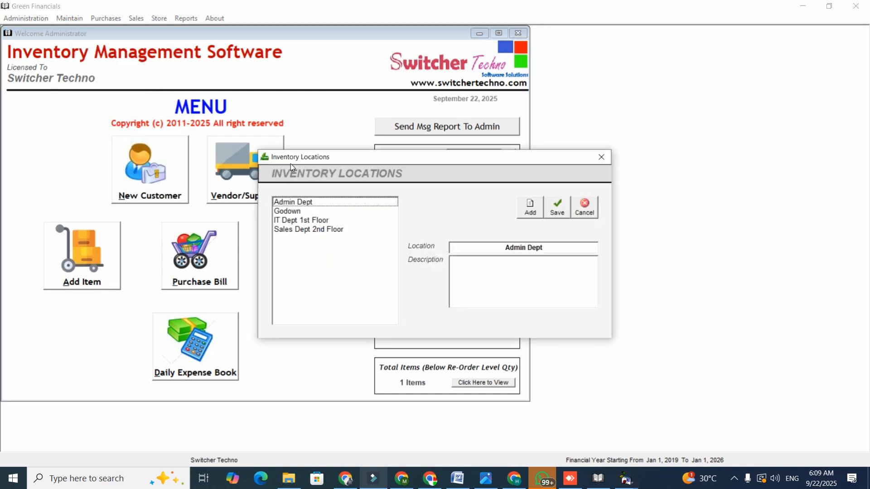
drag(339, 159, 299, 157)
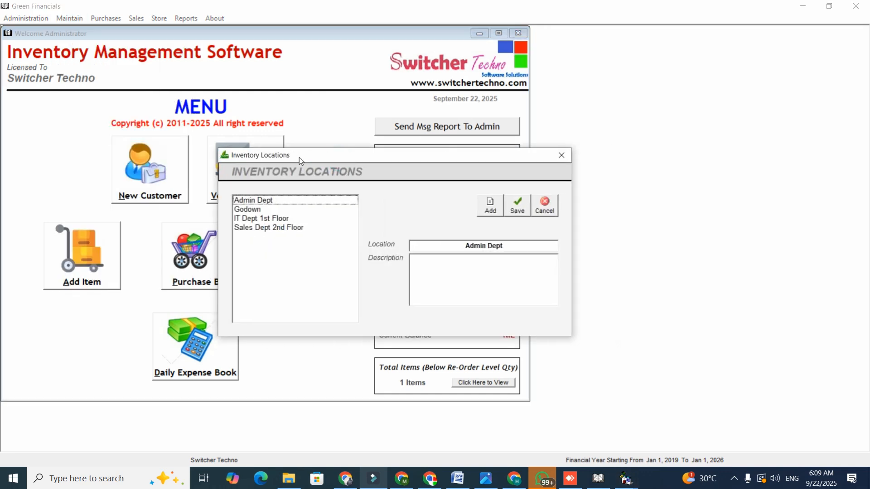
click(257, 201)
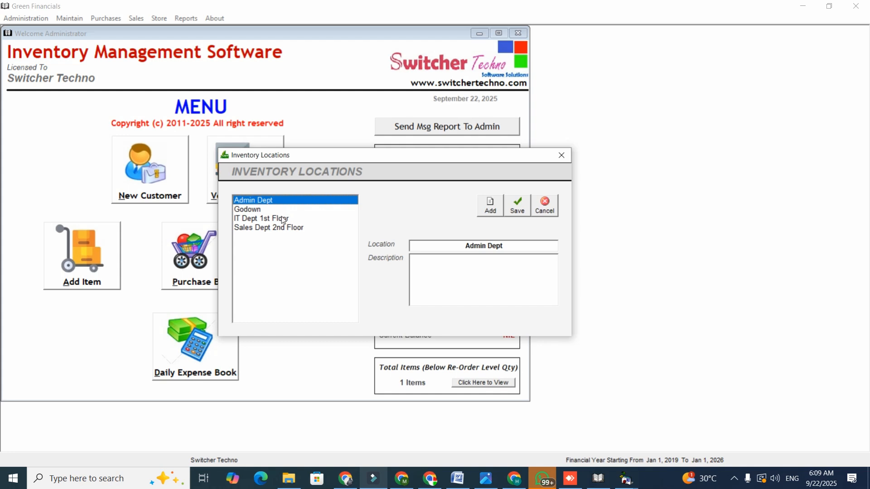
key(Down)
key(Down)
key(Down)
click(492, 206)
text(WAREHOUSE)
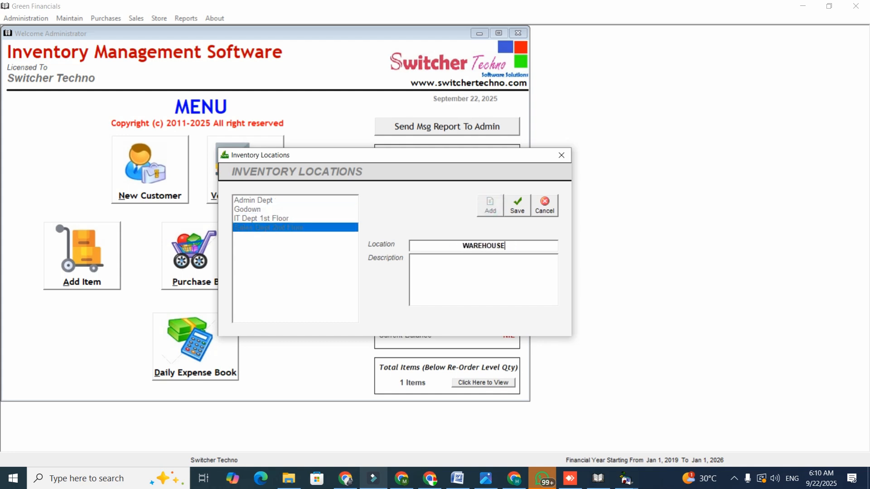
click(512, 205)
click(561, 160)
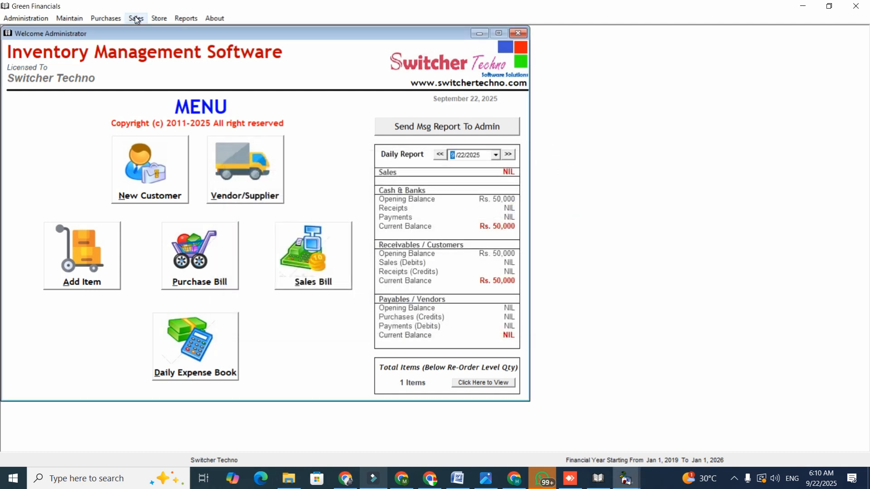
View the blank Purchase Requisitions form and close it.
click(109, 18)
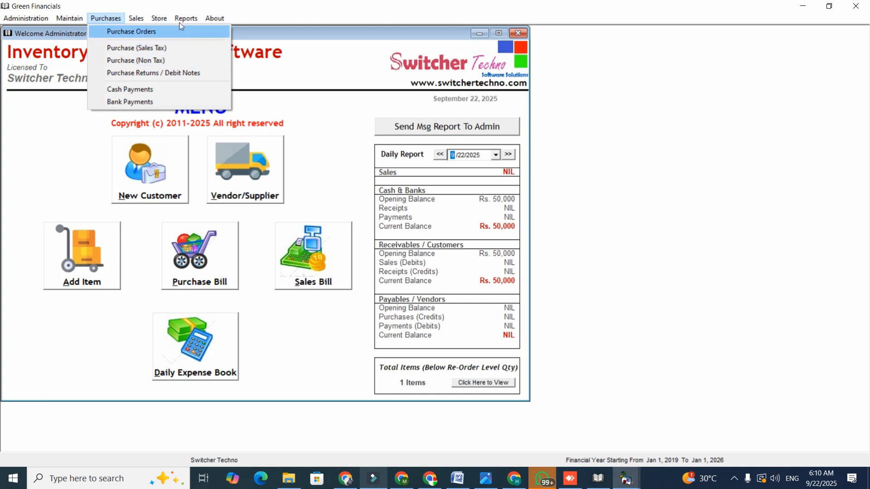
click(162, 30)
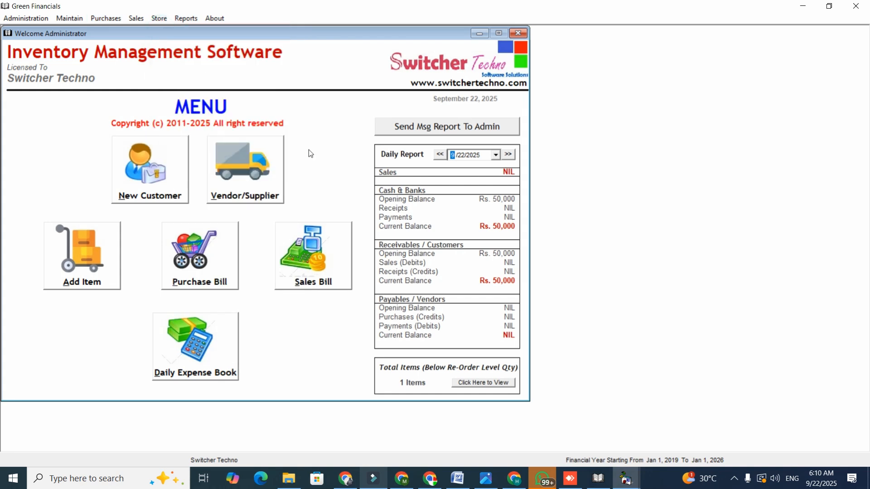
click(559, 36)
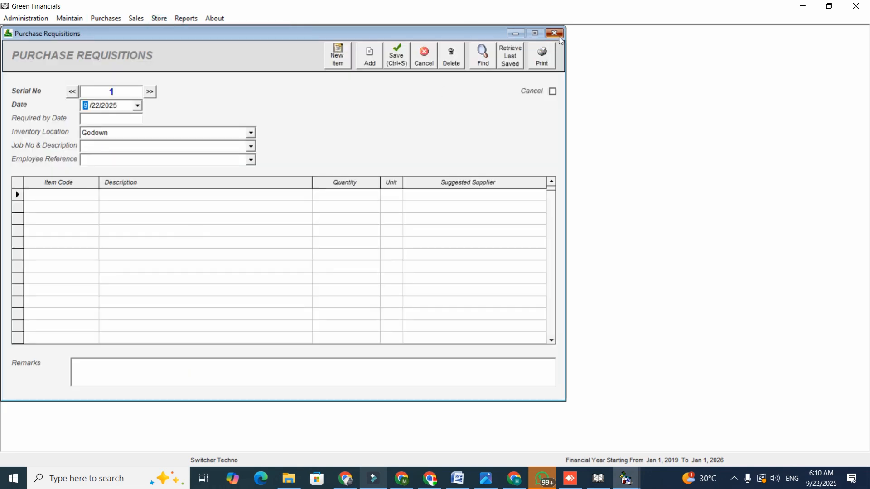
Open a Purchases (Non Tax) entry and save a new vendor under Credit Vendors, entering the vendor's name as the account name.
click(105, 19)
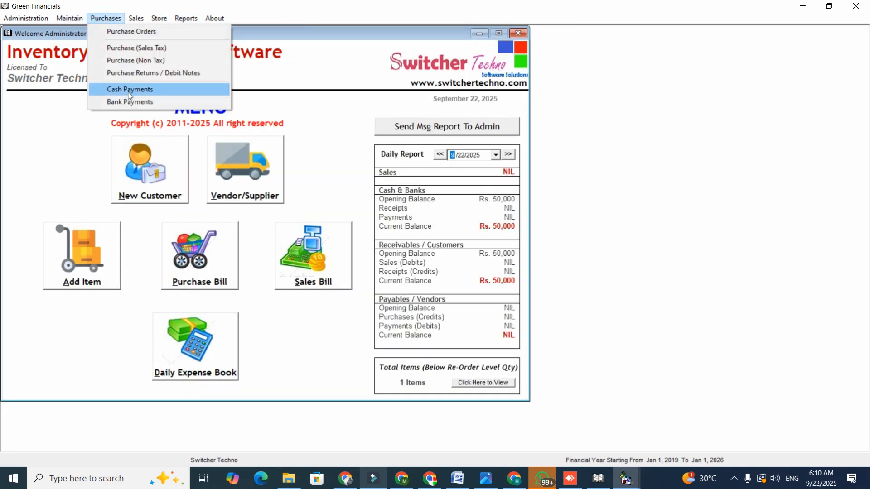
click(139, 62)
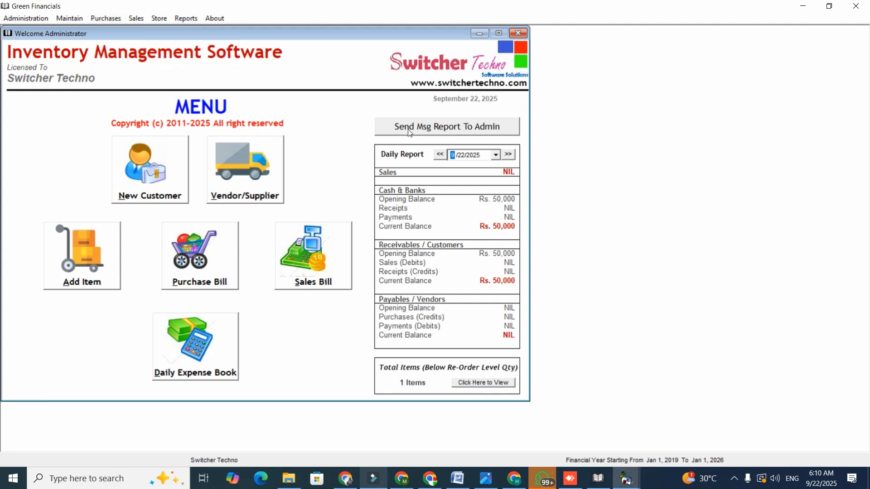
click(253, 59)
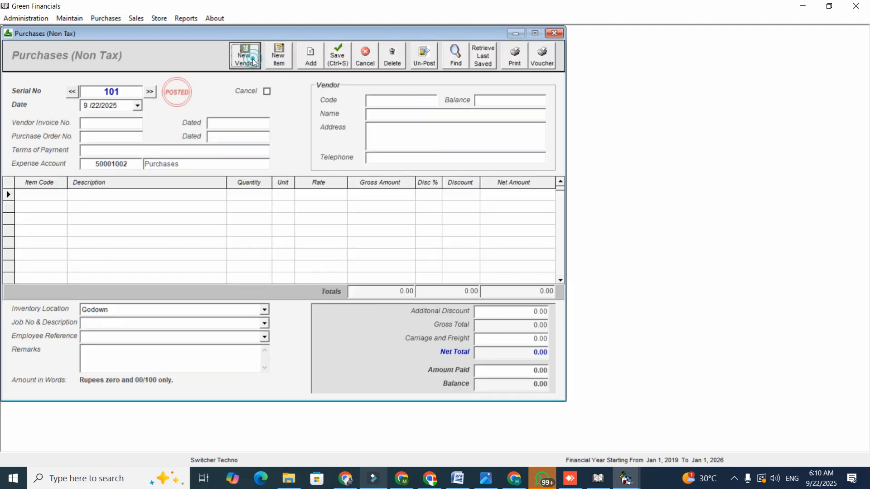
click(255, 123)
drag(272, 208, 301, 301)
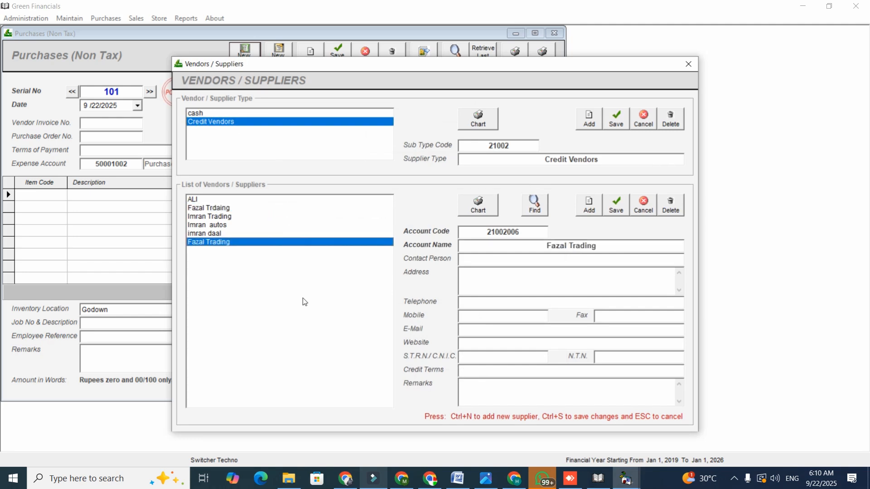
click(588, 208)
text(S)
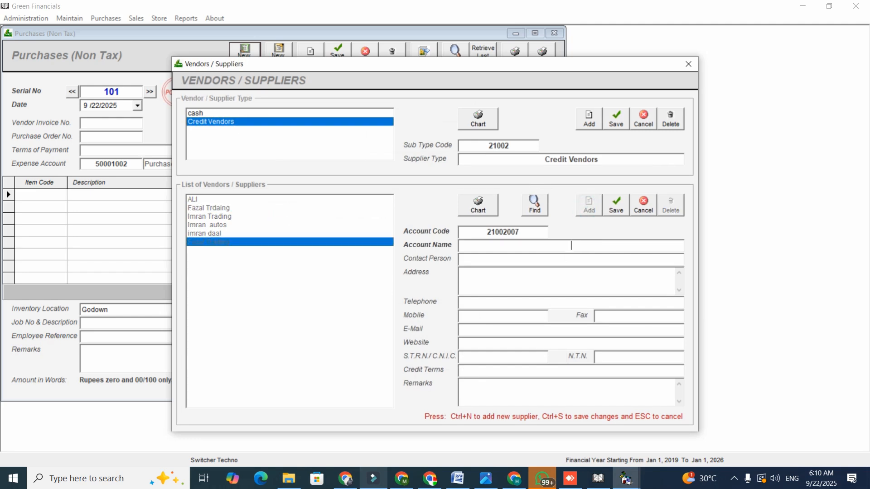
text(urqan)
click(616, 205)
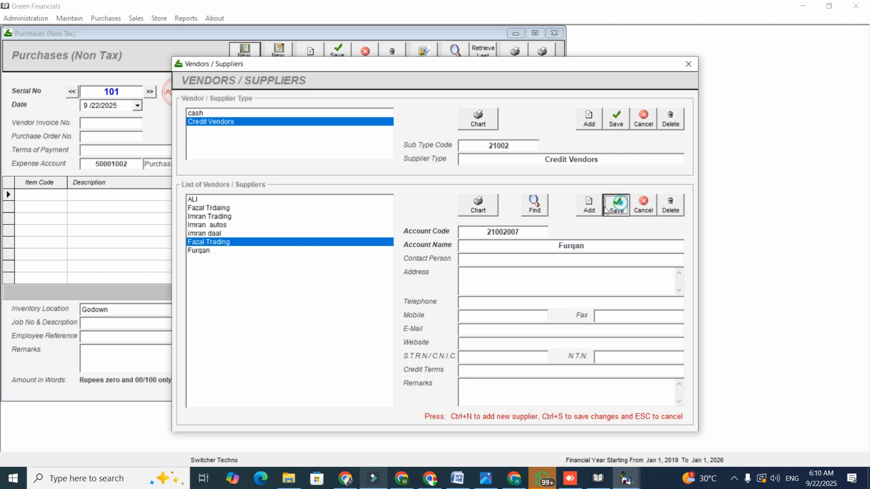
click(275, 317)
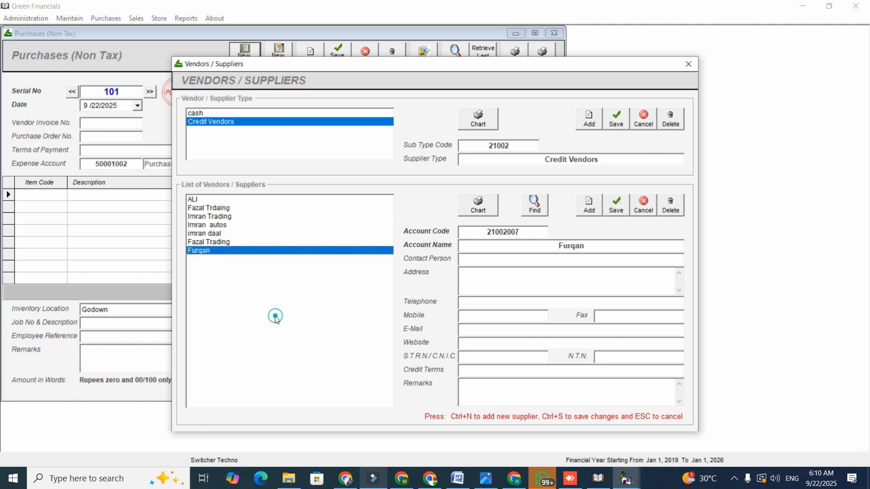
click(688, 64)
Assign the newly added vendor to the non-tax purchase and set the vendor invoice number to 88282.
click(431, 100)
text(fu)
key(Down)
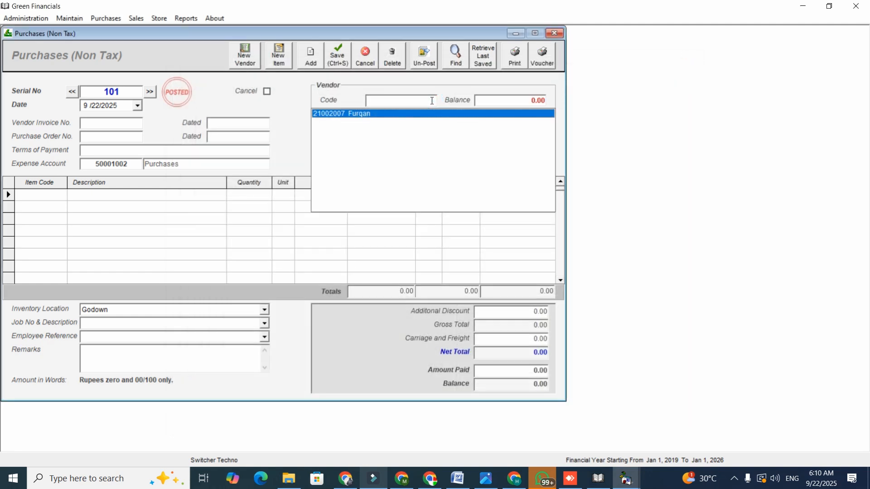
key(Return)
click(127, 126)
text(88282)
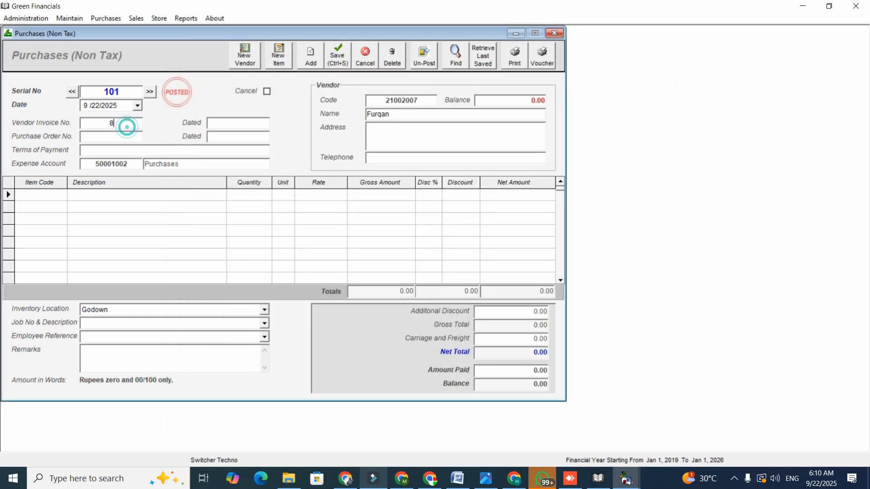
Add Machine - Model 8299292 to the purchase with quantity 50 and rate 500, and set the inventory location to WAREHOUSE.
click(48, 195)
text(ma)
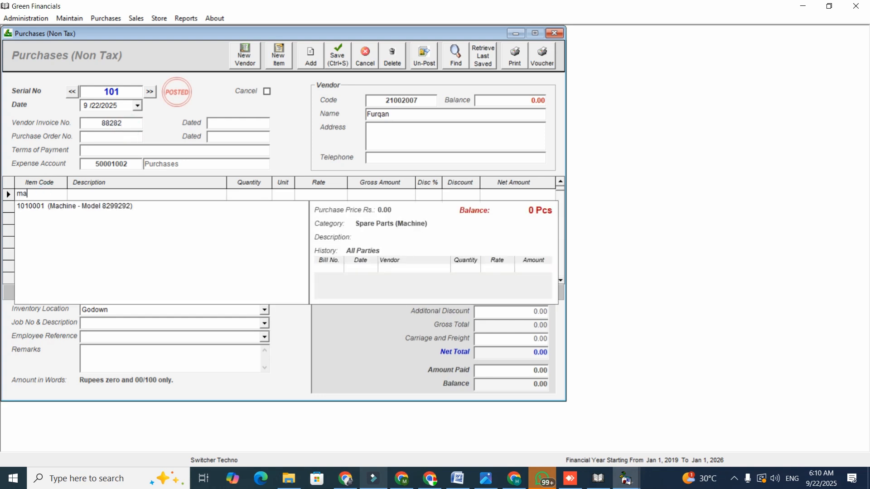
key(Down)
key(Return)
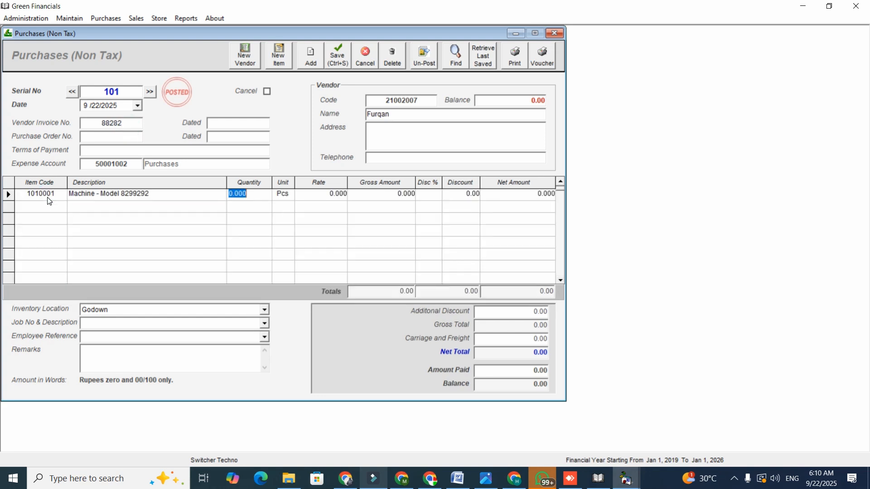
text(50)
key(Return)
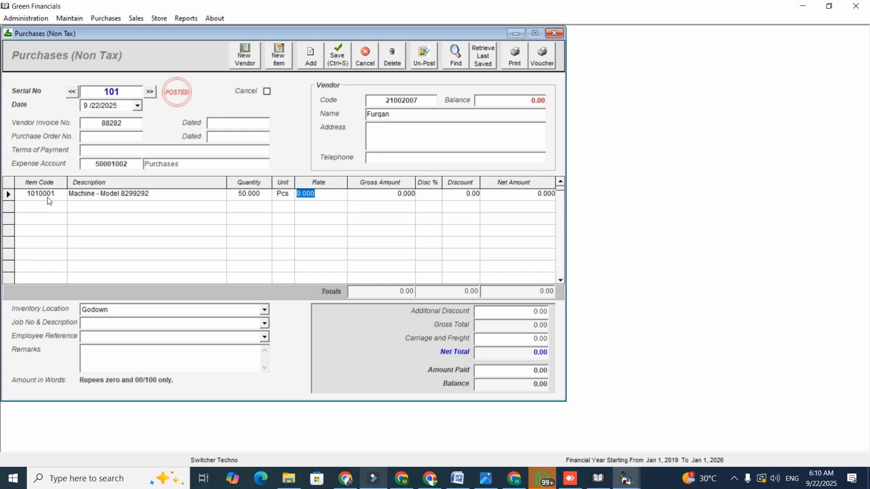
text(500)
key(Return)
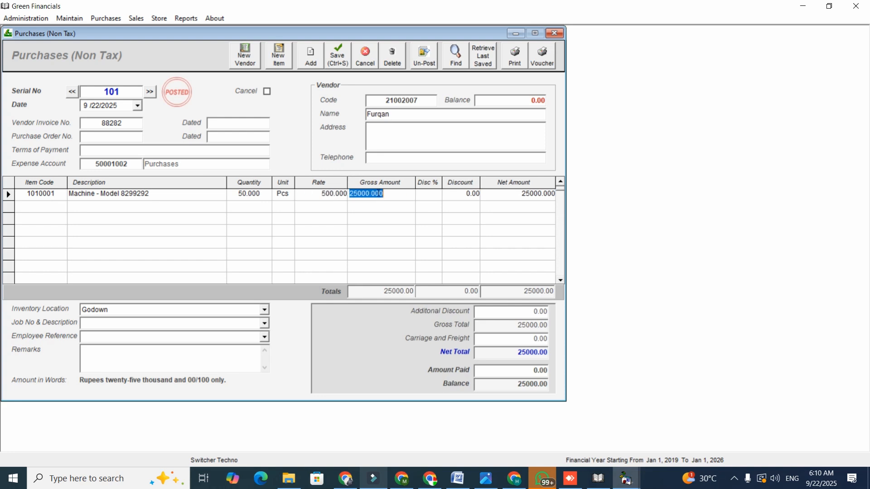
click(265, 312)
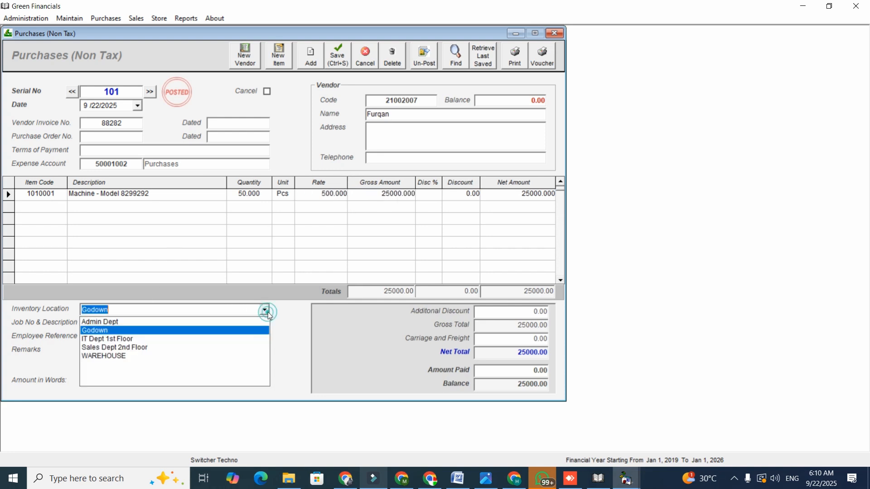
click(224, 356)
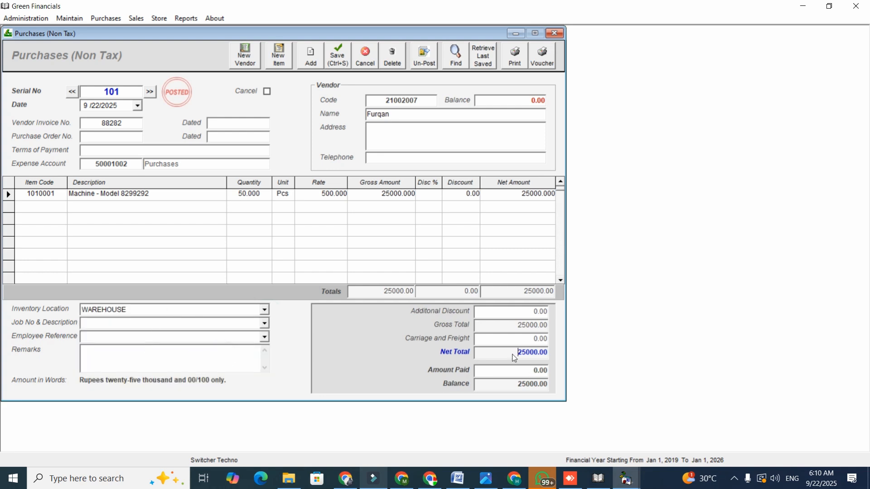
Enter an amount paid of 20,000 on the purchase, open its printable purchase invoice and close the preview.
click(520, 370)
text(3)
key(BackSpace)
text(2000)
click(513, 58)
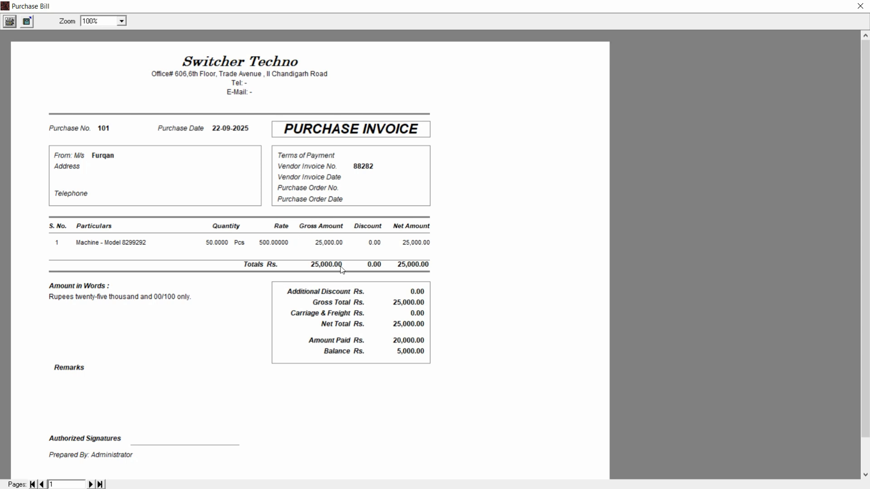
click(860, 6)
Display the inventory balances of all items at the WAREHOUSE location, examine the quantities in and out, and close the report and purchase form.
click(178, 18)
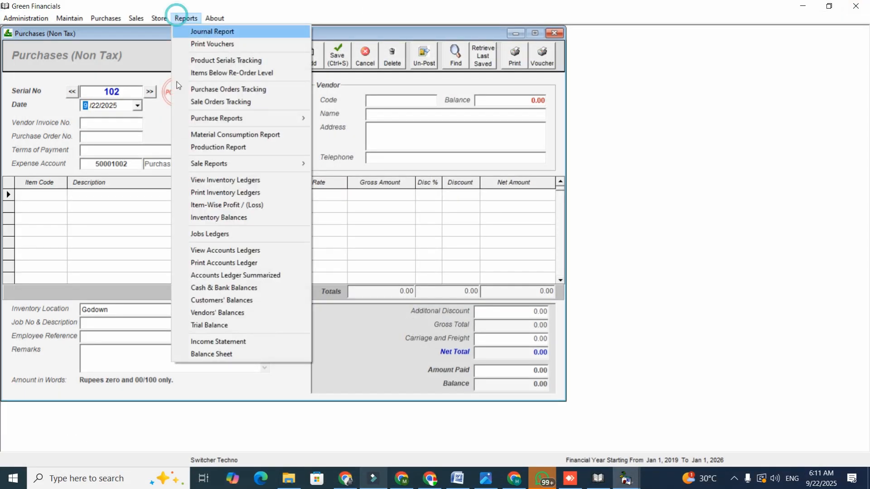
click(225, 219)
click(242, 146)
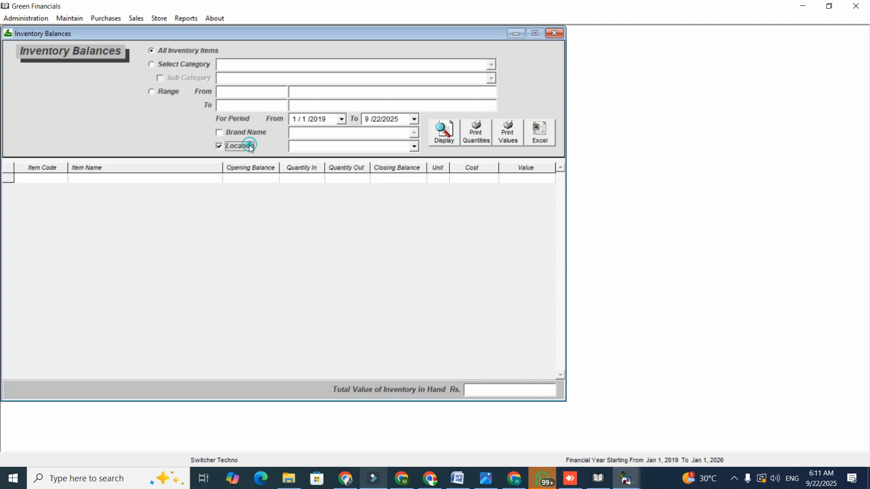
click(414, 146)
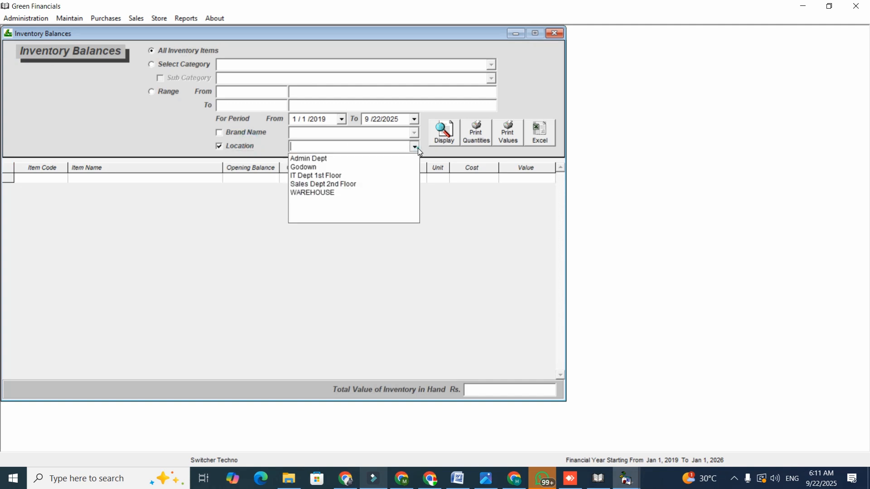
click(408, 193)
click(442, 135)
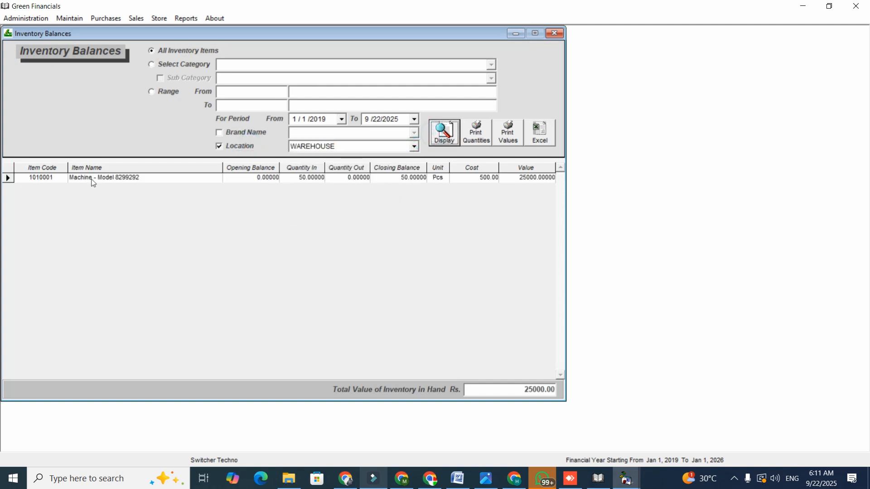
click(303, 168)
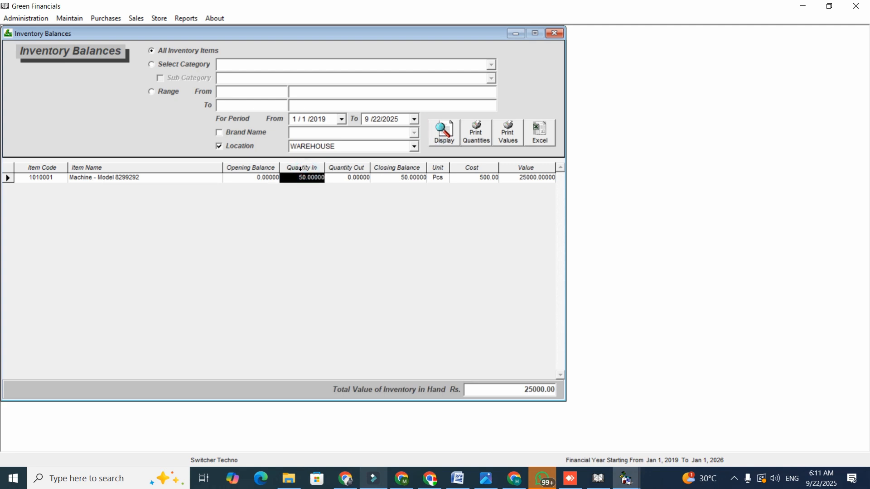
click(347, 167)
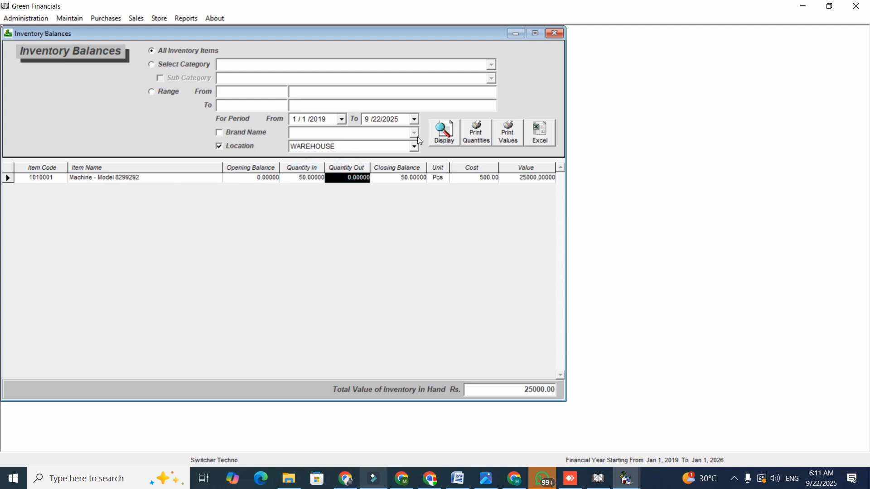
click(550, 33)
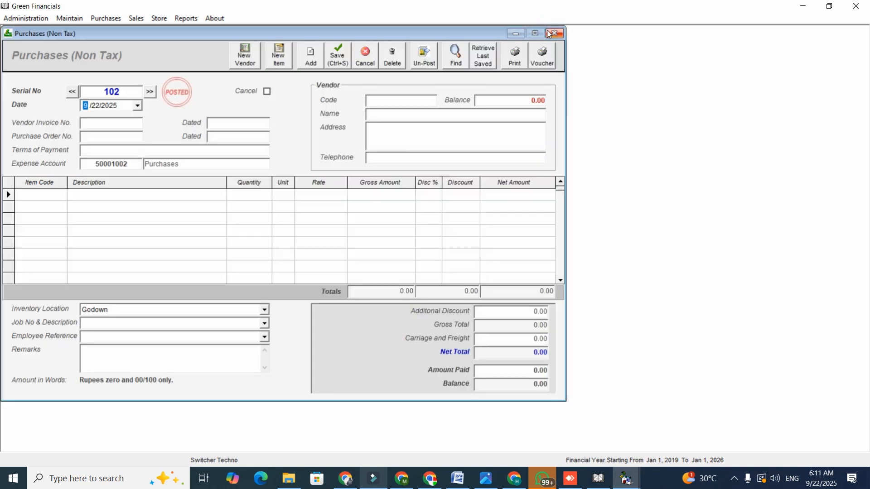
click(549, 33)
Open an Inventory Transfers entry and set it to transfer from WAREHOUSE to Godown.
click(159, 18)
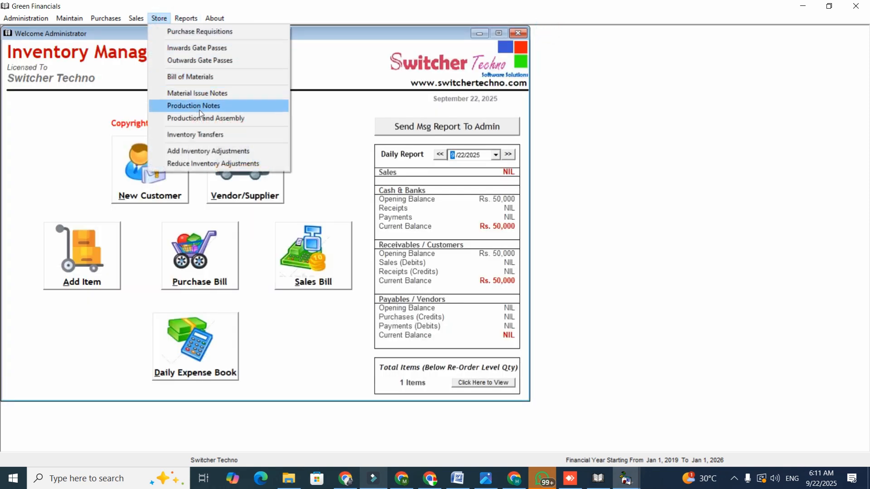
click(202, 135)
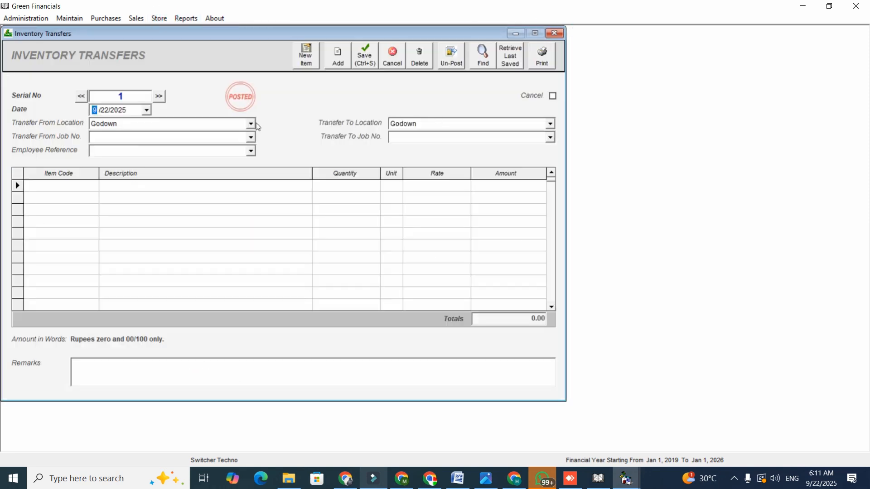
click(251, 123)
click(213, 170)
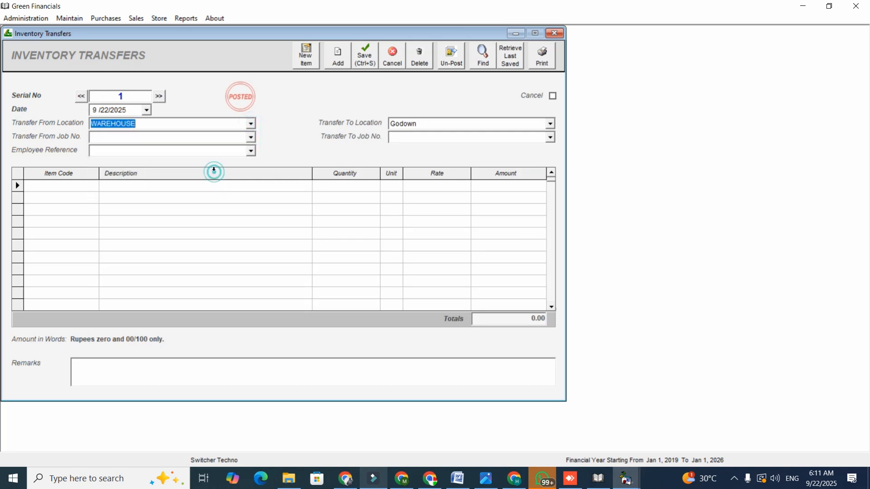
click(551, 124)
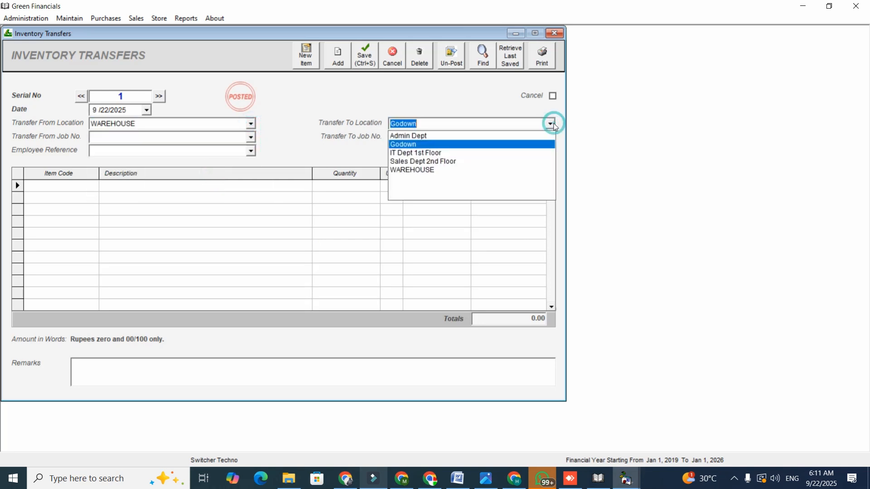
click(548, 144)
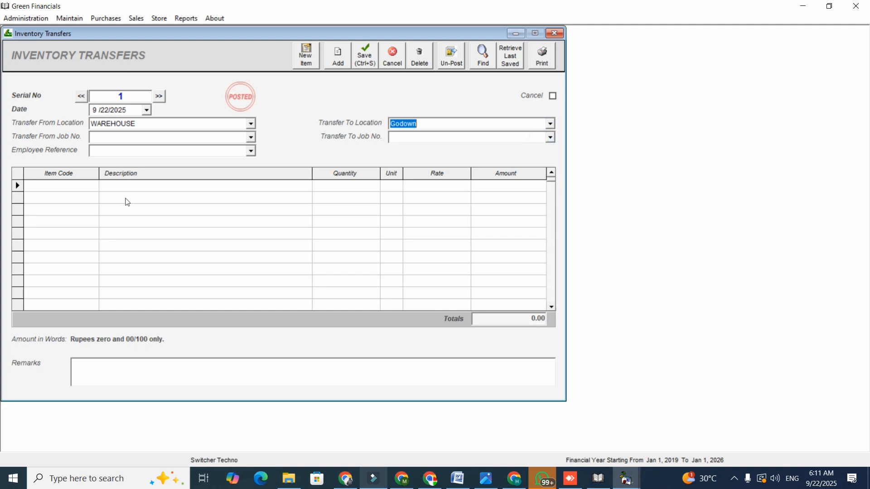
Add 20 pcs of item 1010001 to the transfer, open its printable transfer document and close the preview.
click(80, 189)
text(101)
key(Return)
key(Return)
text(20)
key(Return)
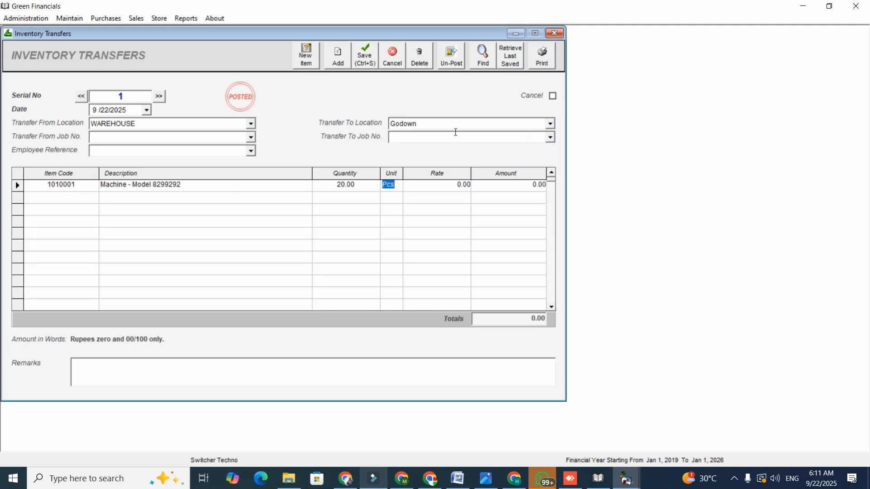
click(547, 58)
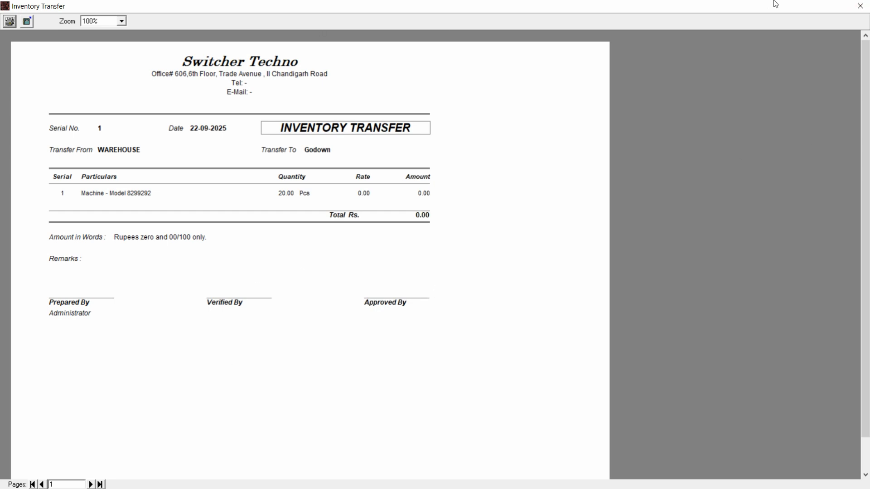
click(860, 6)
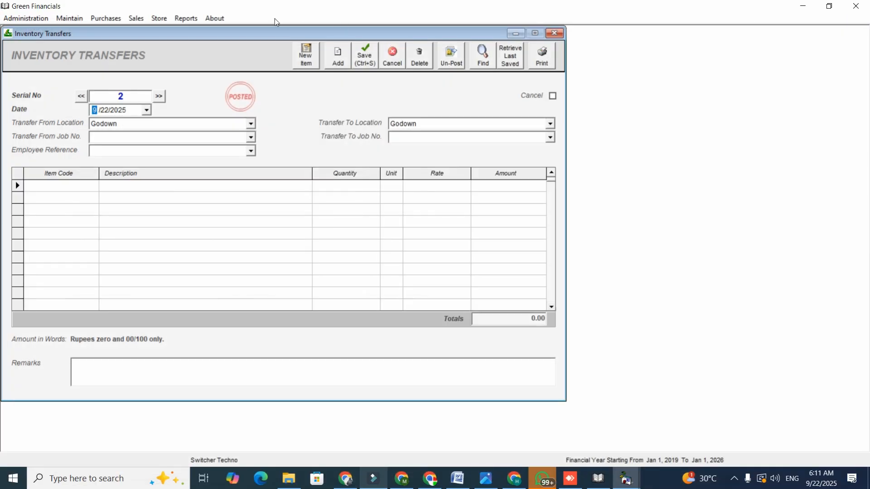
Display the inventory ledger of item 1010001 for the WAREHOUSE location.
click(186, 18)
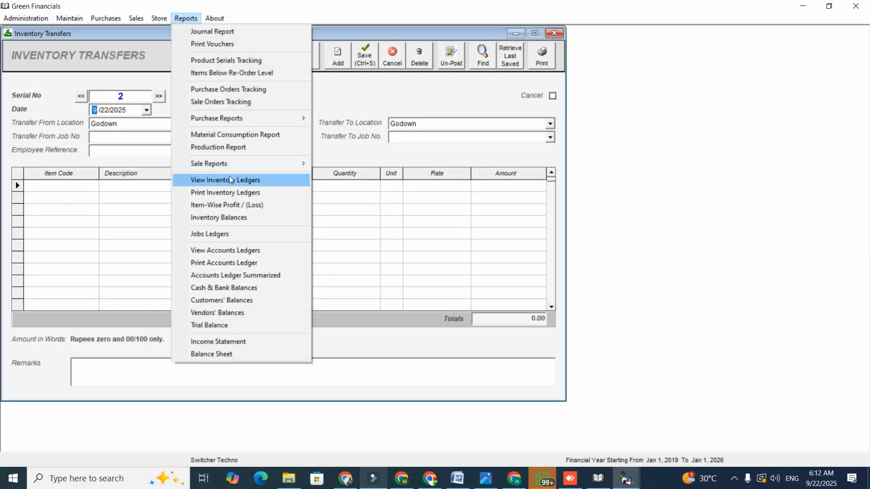
click(231, 179)
text(101)
key(Return)
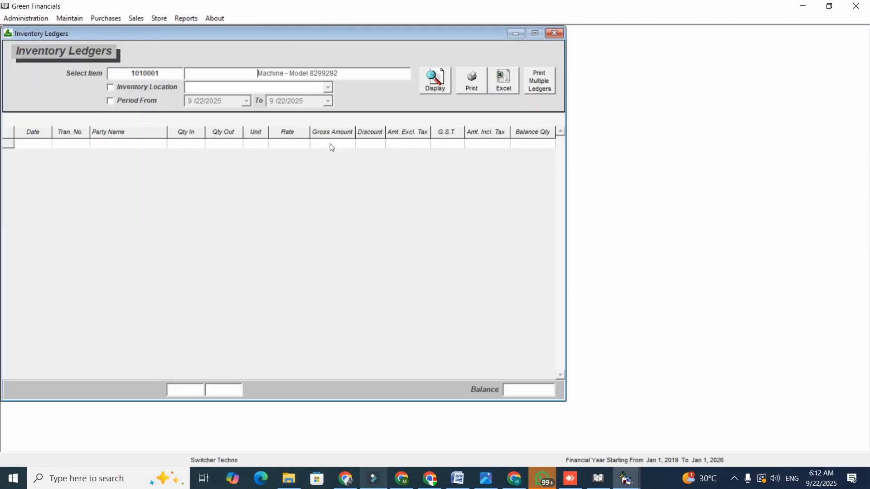
click(175, 88)
click(328, 88)
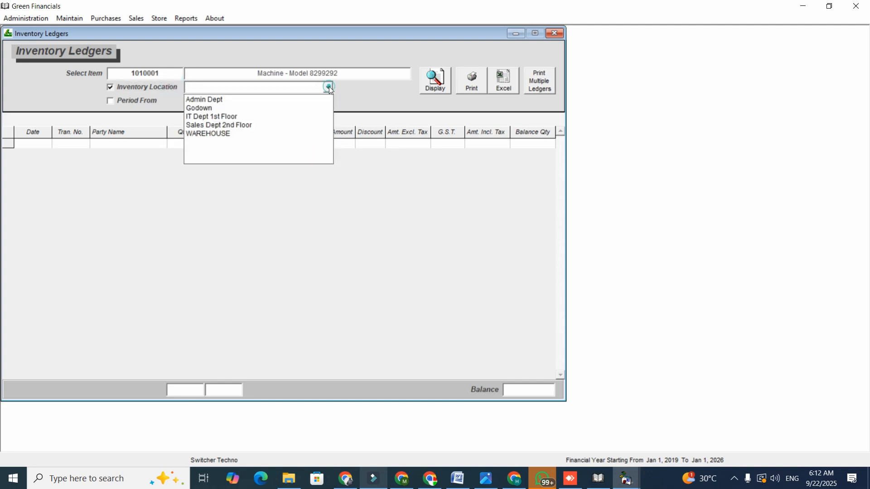
click(321, 134)
click(419, 85)
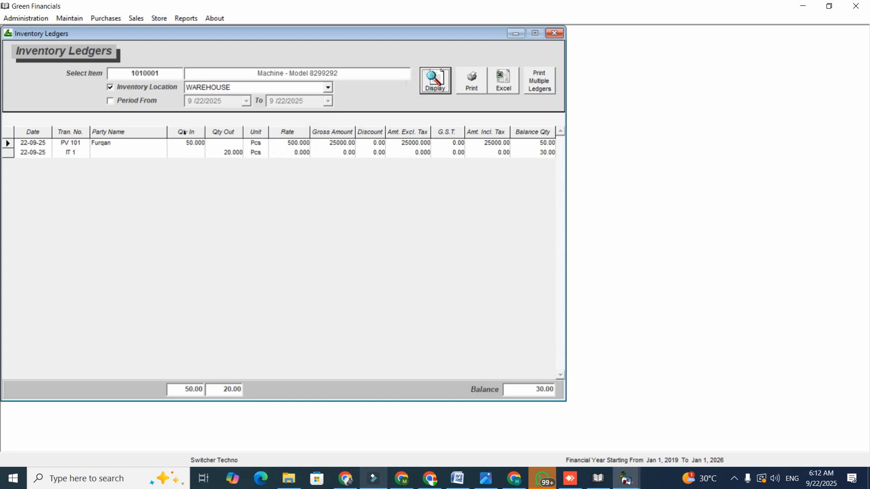
Open the inventory transfer record from its line in the WAREHOUSE ledger, view it and close it.
click(219, 153)
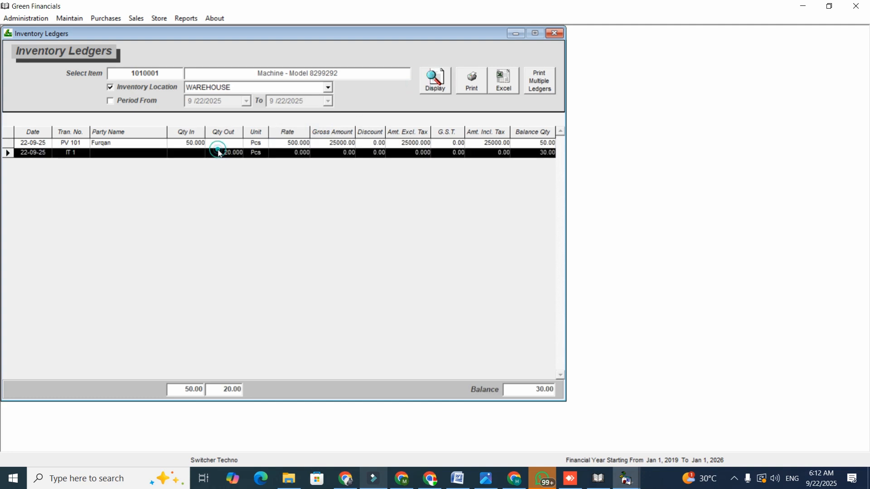
double_click(522, 153)
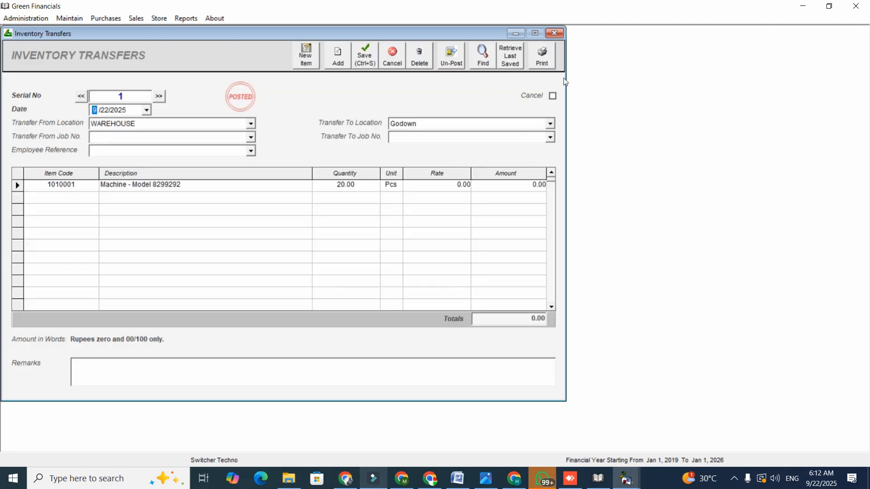
click(554, 33)
Display the same item's ledger for the Godown location, examine the quantity in, and close the ledger.
click(332, 89)
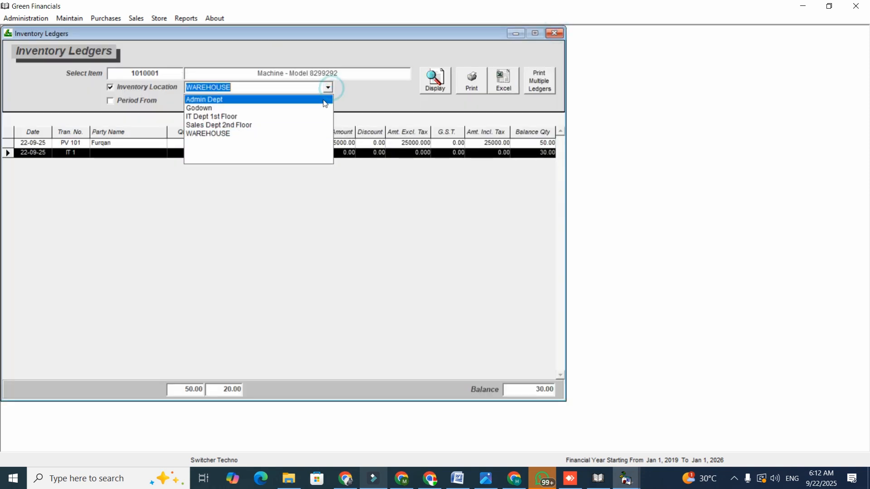
click(324, 108)
click(443, 91)
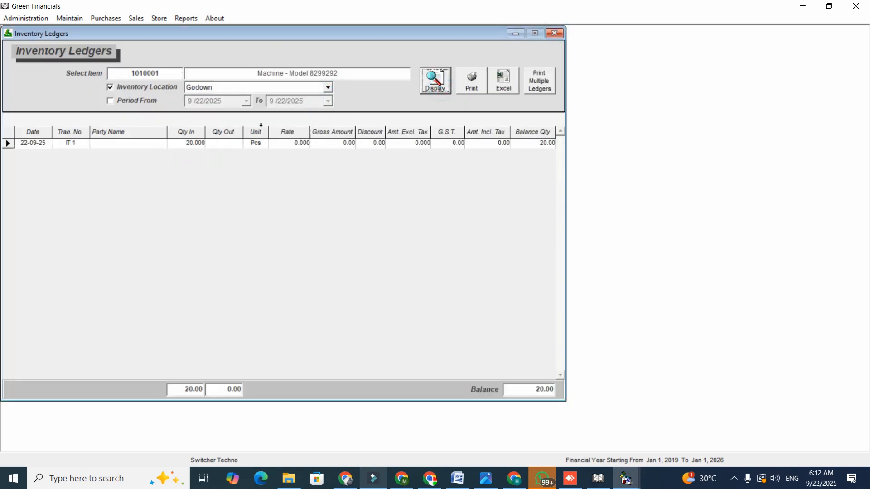
click(191, 131)
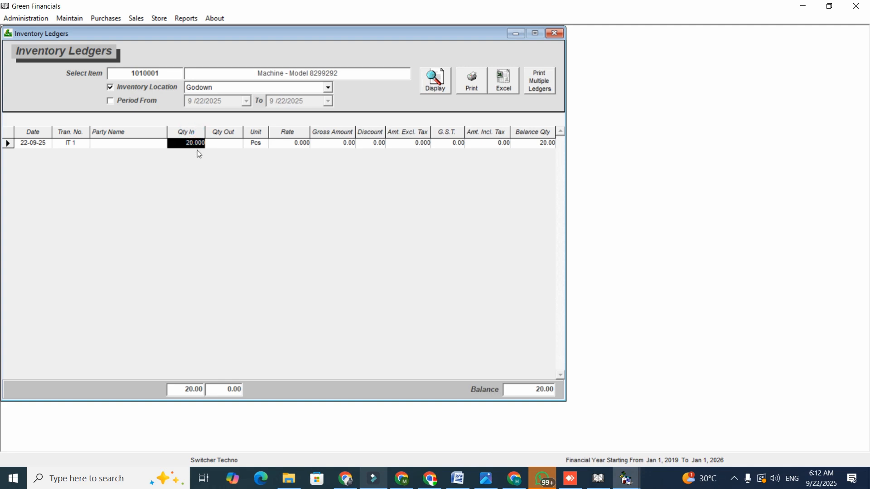
click(556, 34)
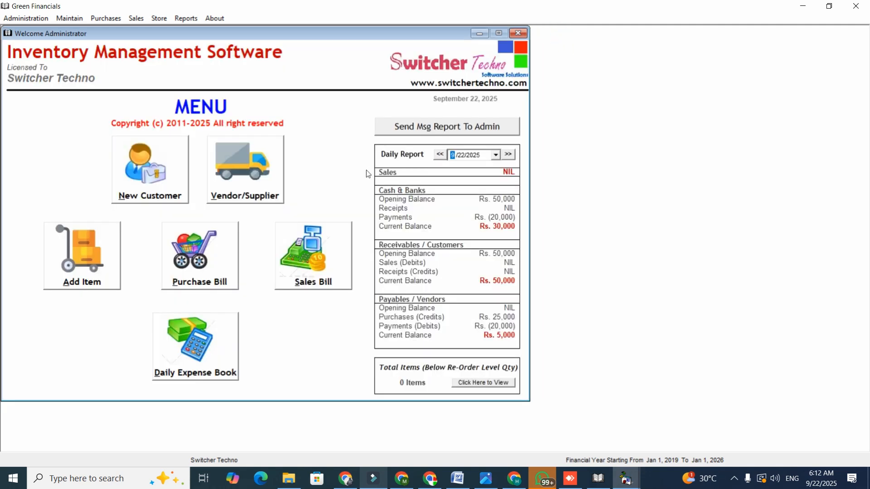
Open a non-tax Sale Invoices entry and select URBAN CRISP as the customer.
click(339, 267)
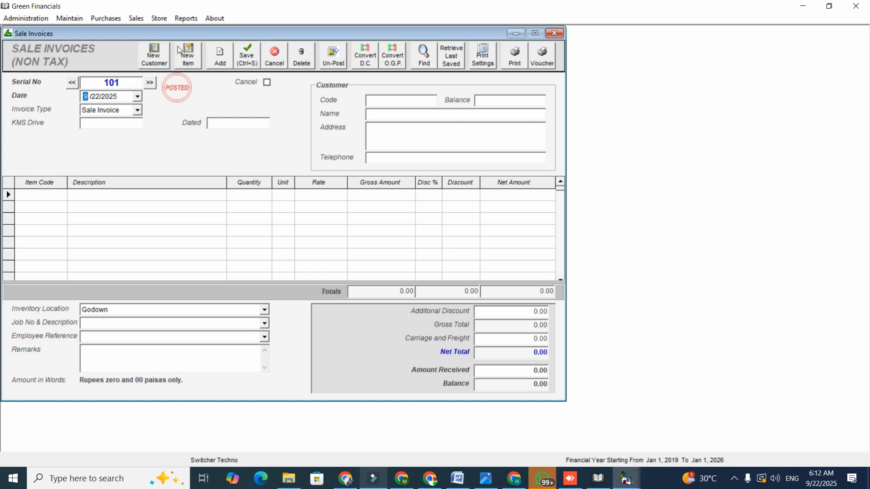
click(392, 98)
text(ss)
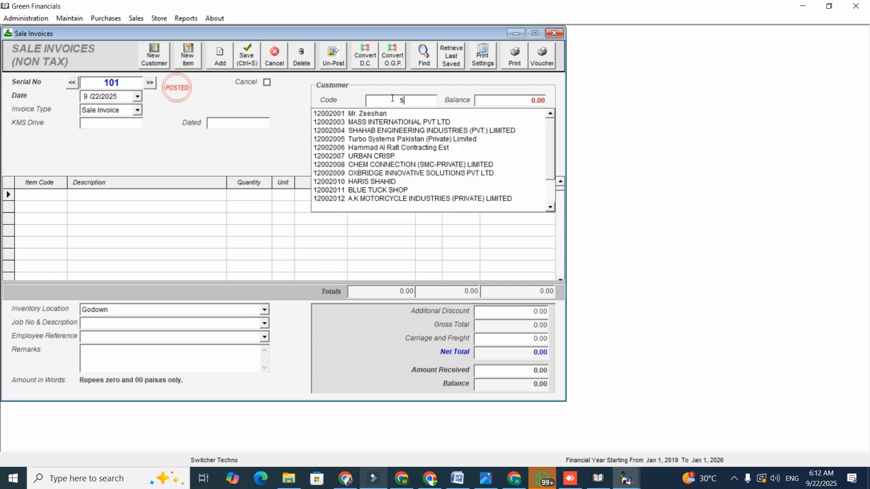
key(BackSpace)
text(UR)
key(Down)
key(Down)
key(Return)
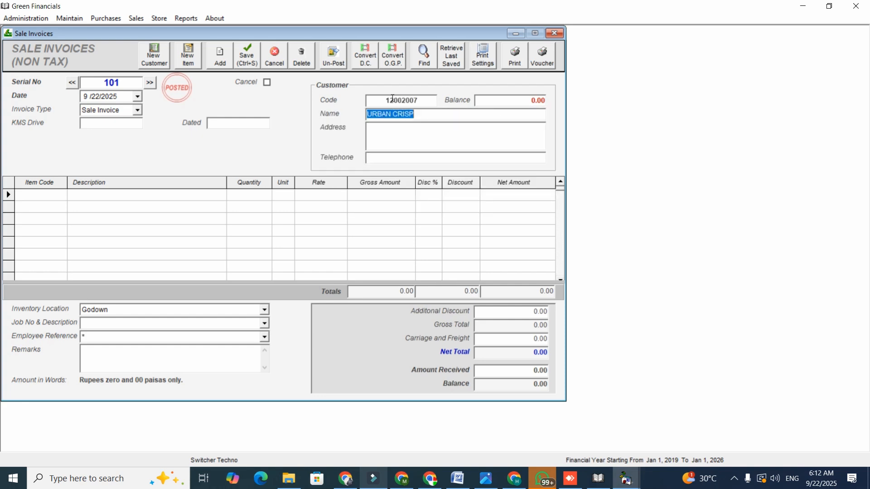
Add item 1010001 (Machine - Model 8299292) with quantity 10 to the invoice and set its inventory location to WAREHOUSE.
click(42, 197)
key(Down)
key(Down)
key(Return)
key(Return)
text(10)
key(Return)
click(263, 311)
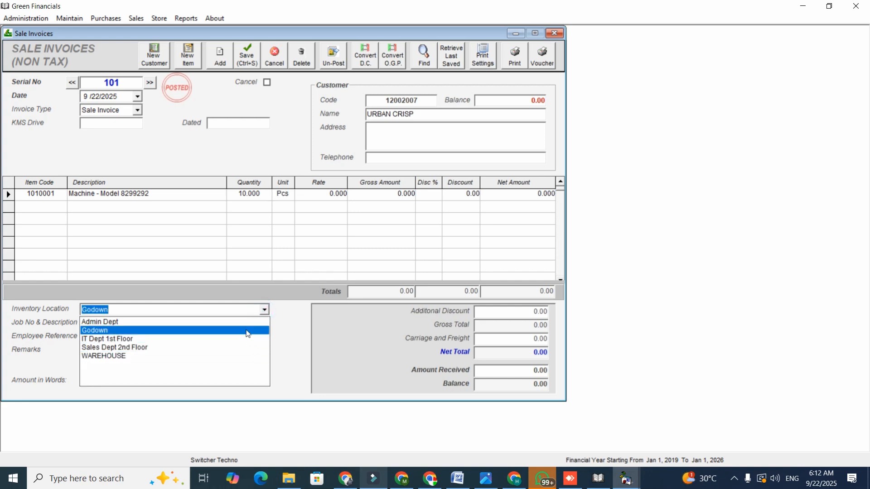
click(241, 356)
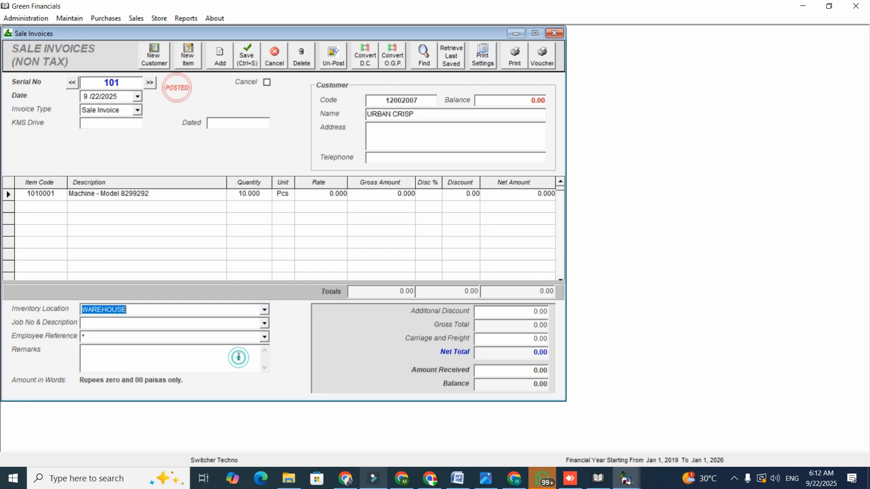
Set the machine's rate to 600, open the print preview of the sale invoice and close it.
click(320, 195)
text(6)
key(Return)
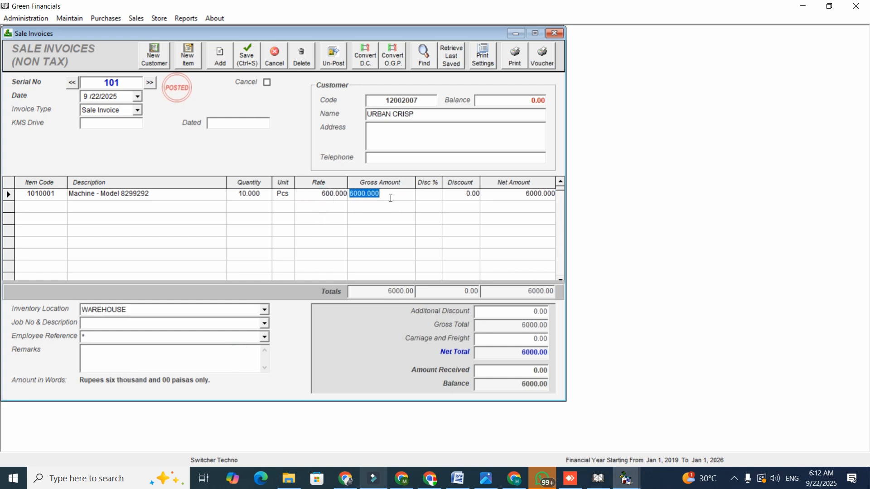
click(515, 55)
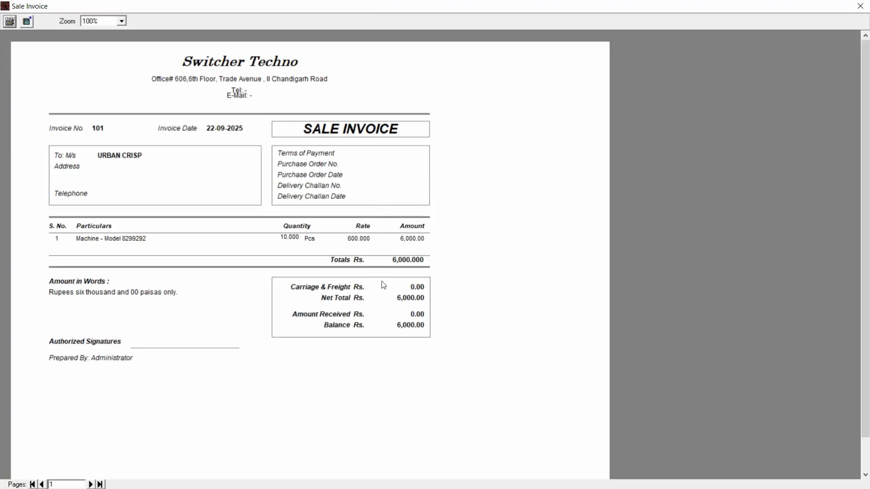
click(859, 5)
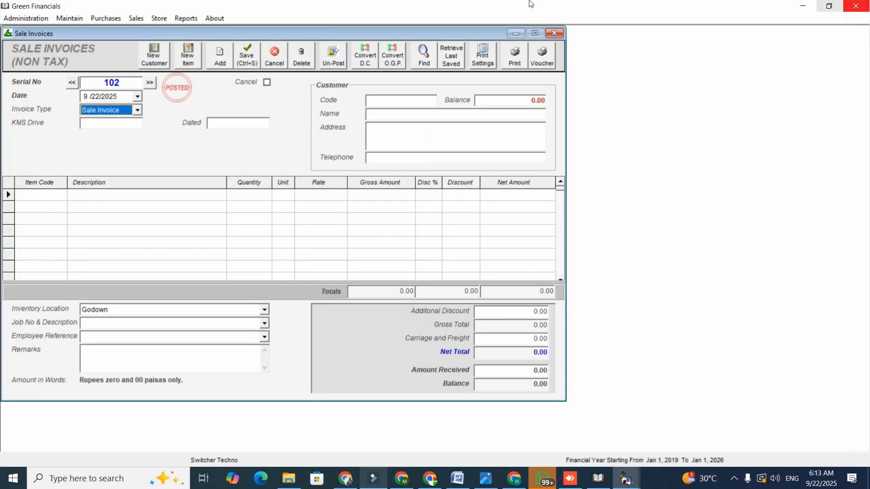
Display the inventory ledger of item 1010001 (Machine - Model 8299292) for the WAREHOUSE location.
click(190, 19)
click(214, 184)
text(MA)
key(Return)
key(Return)
click(166, 86)
click(328, 88)
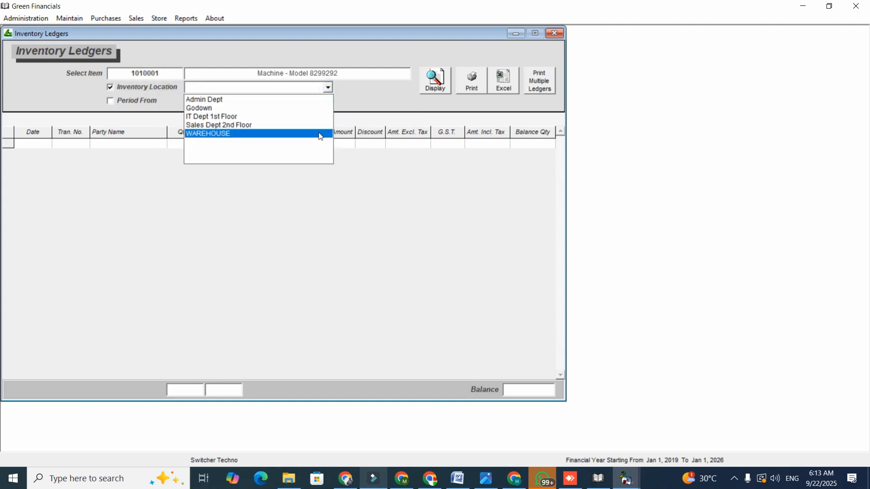
click(322, 134)
click(436, 85)
Examine the purchase, transfer and sale lines in the WAREHOUSE ledger, then view its print preview and close it.
click(190, 145)
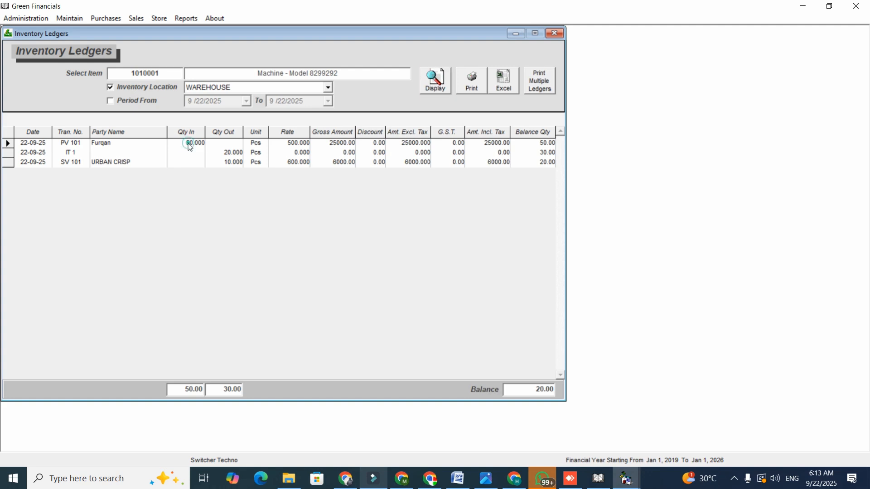
click(222, 155)
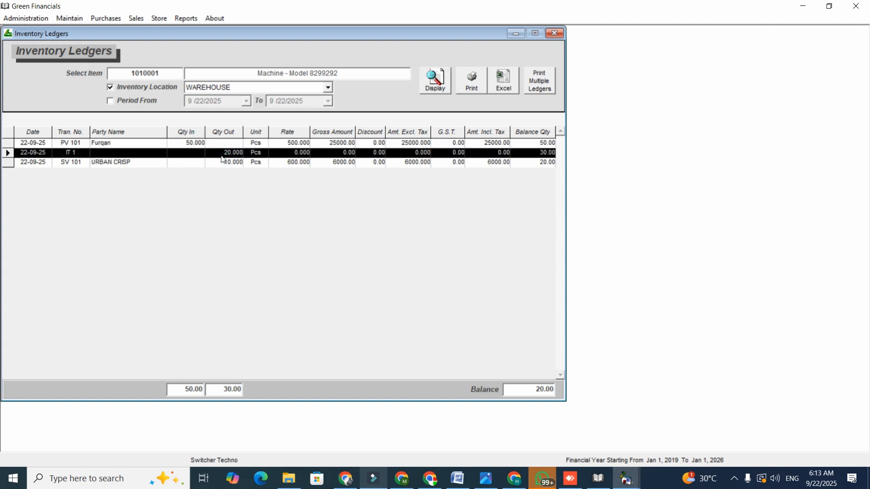
click(229, 163)
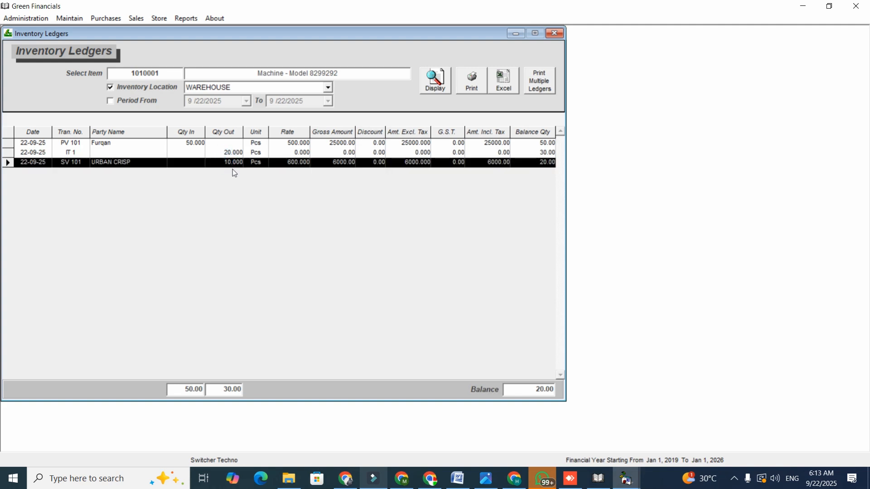
click(539, 162)
click(542, 182)
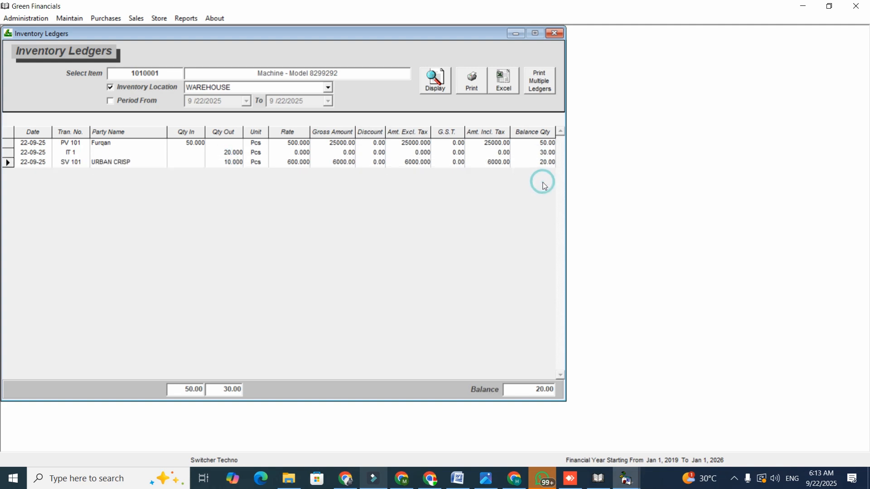
click(481, 88)
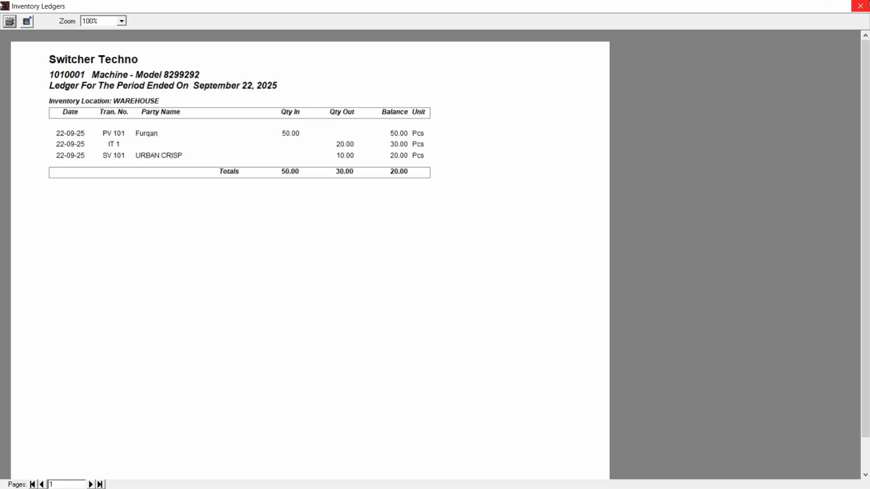
click(867, 6)
Close the inventory ledger and the Sale Invoices window to return to the main menu.
click(506, 90)
click(558, 35)
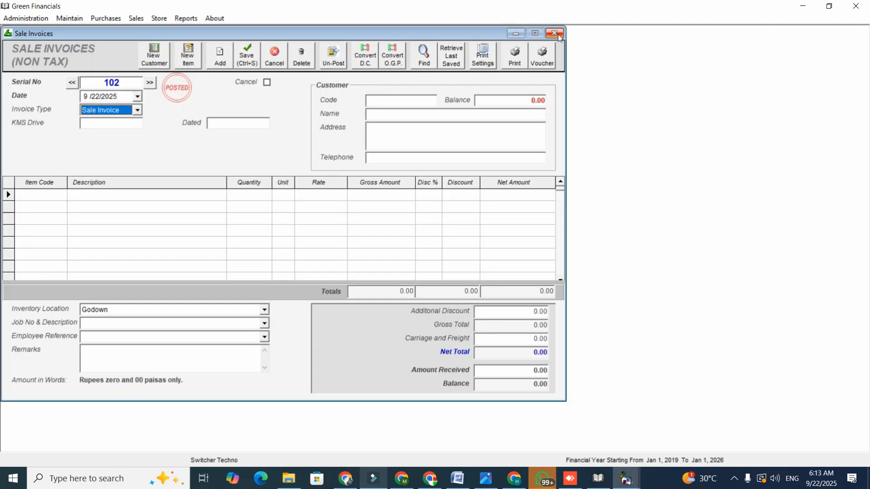
click(559, 36)
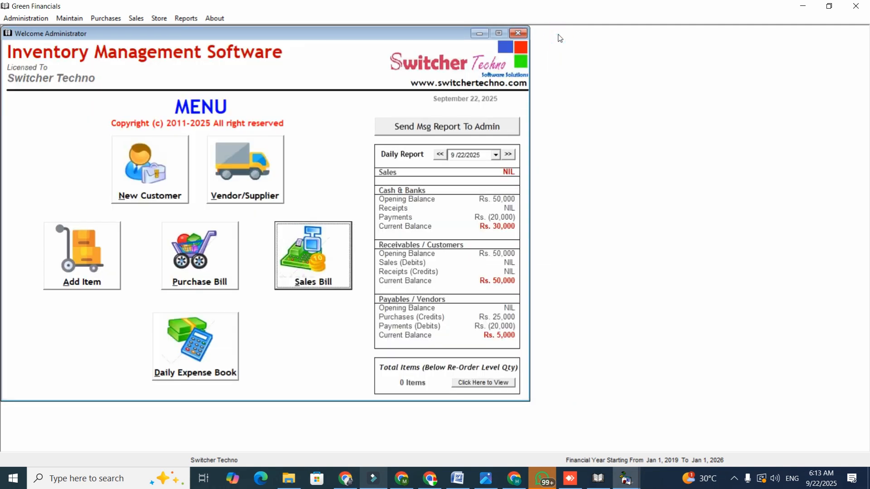
Display the Purchase Register for all purchases and enable its period and vendor filters.
click(187, 18)
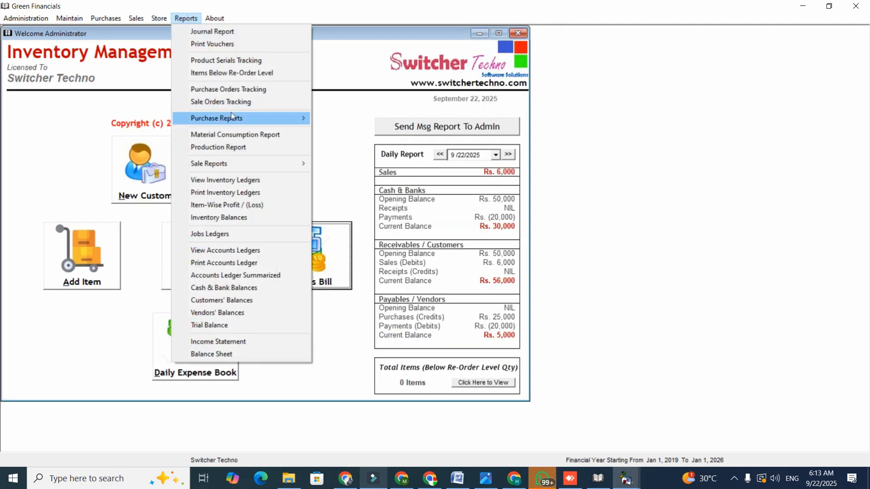
mouse_move(232, 116)
click(321, 130)
click(458, 86)
click(163, 115)
click(144, 117)
click(161, 90)
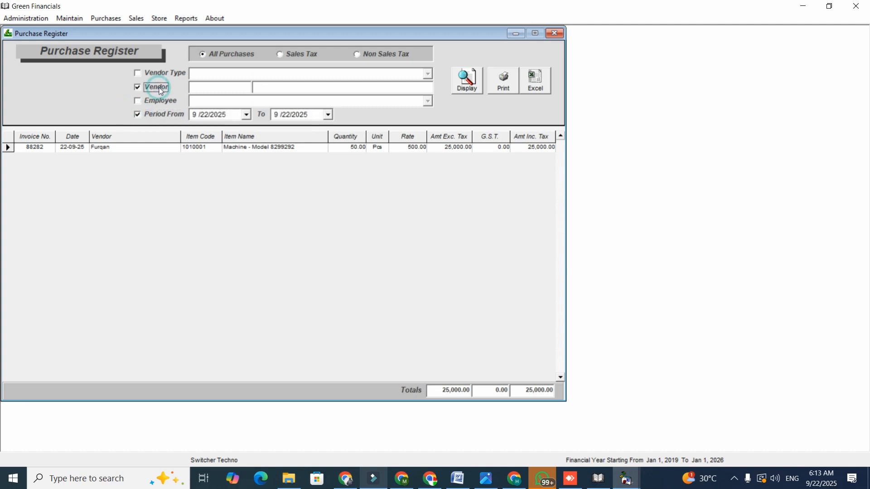
Display the Sale Register for all sales and enable its period filter.
click(184, 19)
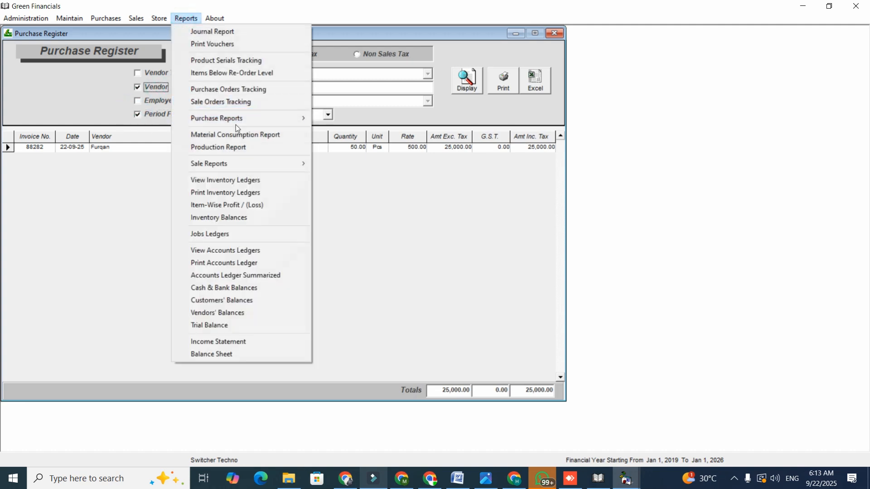
mouse_move(260, 163)
click(327, 176)
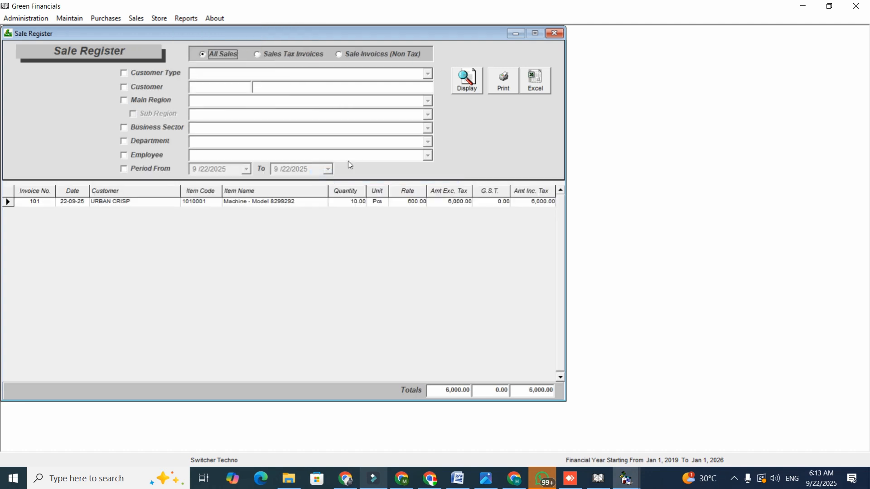
click(467, 80)
click(156, 168)
click(248, 170)
click(247, 169)
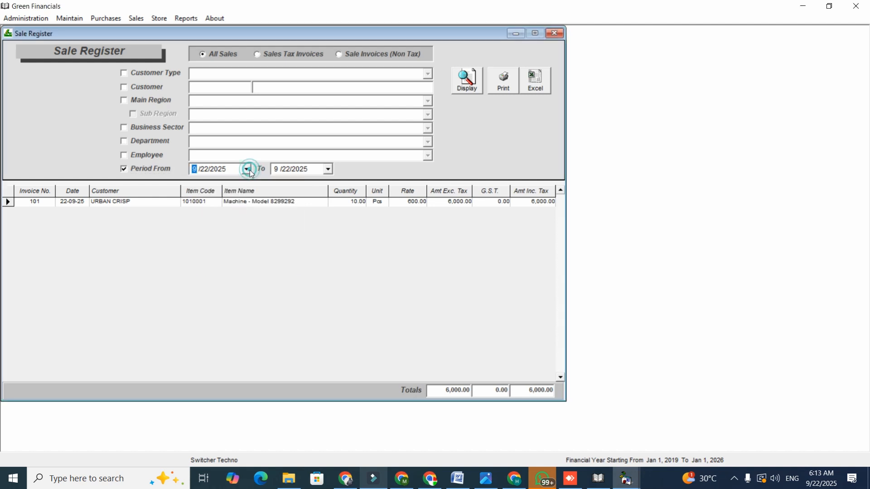
Display the Item-Wise Profit / (Loss) report for all inventory items.
click(186, 18)
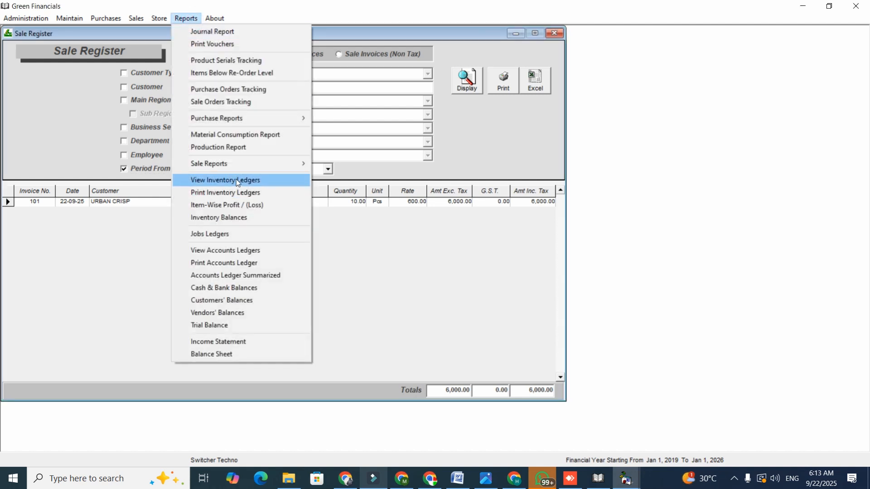
click(241, 205)
click(498, 75)
click(473, 227)
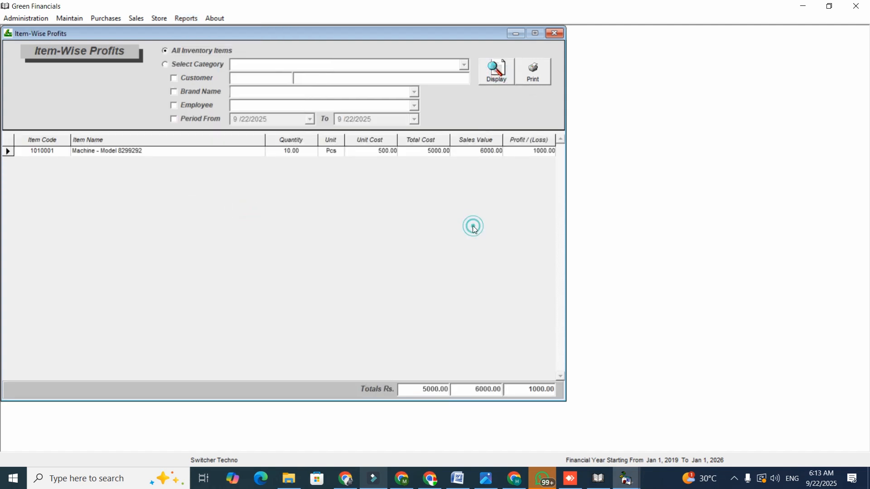
Open the accounts ledgers report, select the vendor's account by name and display its ledger.
click(187, 20)
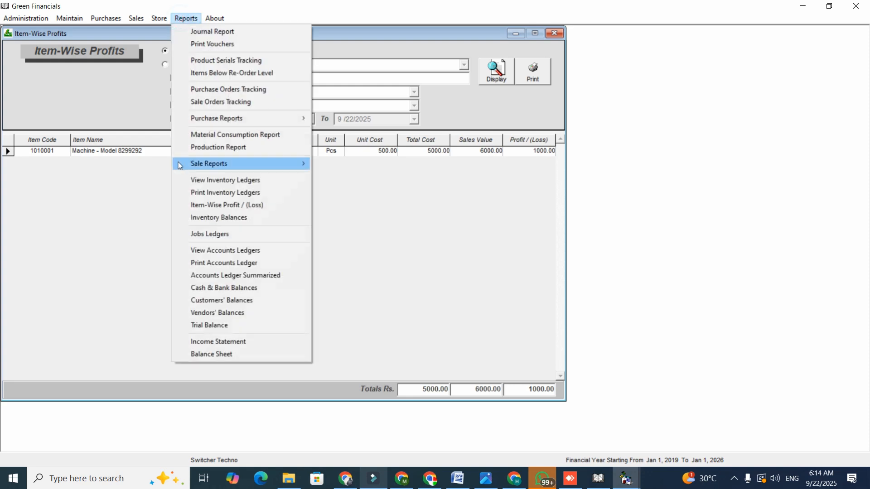
click(197, 250)
text(furq)
key(Return)
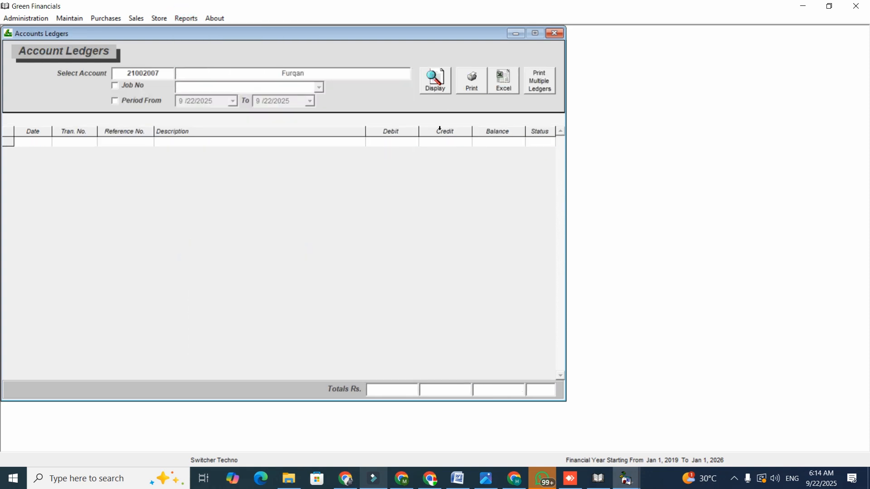
click(437, 82)
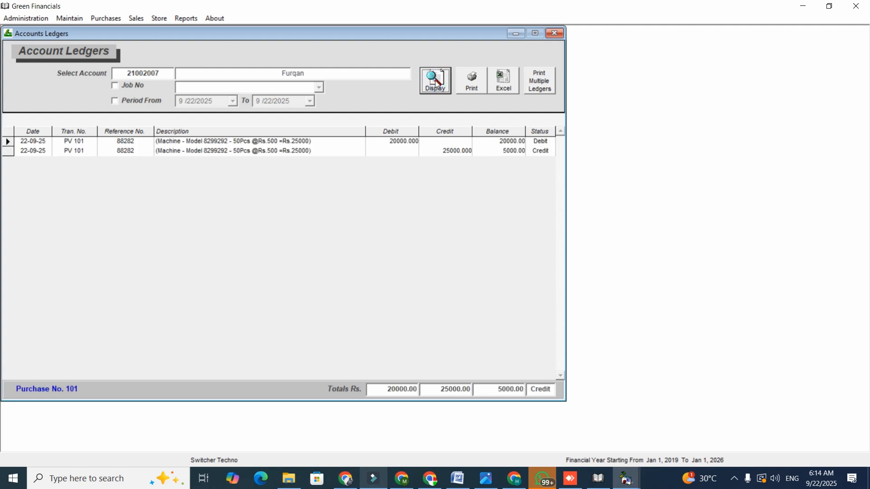
Examine the debit, credit and balance of the vendor's ledger lines, then view the print preview and close it.
click(454, 154)
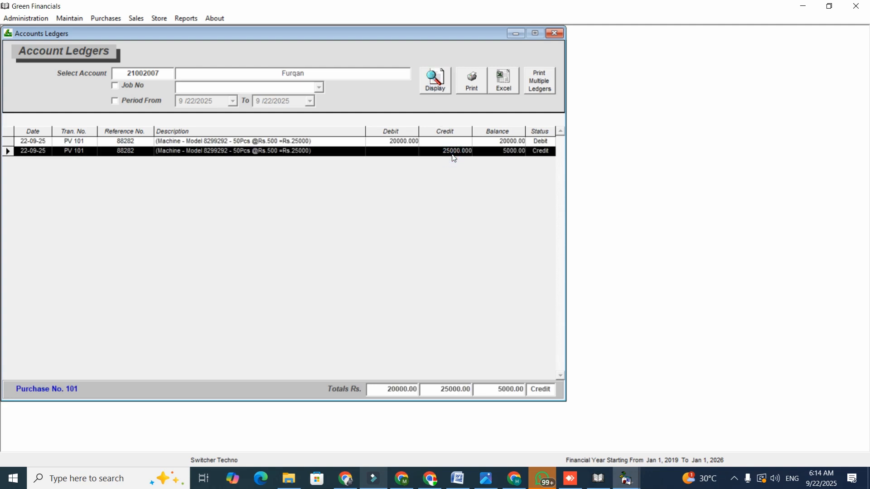
click(407, 144)
click(474, 154)
click(473, 86)
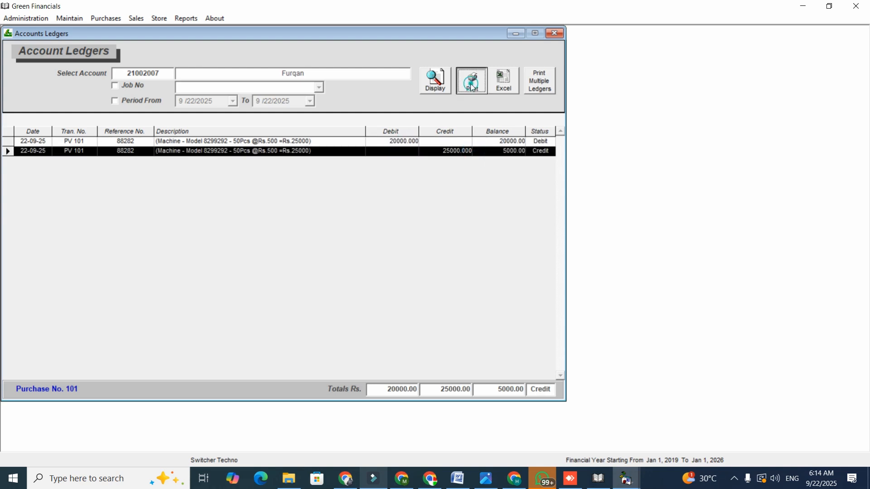
click(859, 6)
Close all open report windows to return to the main menu.
click(185, 19)
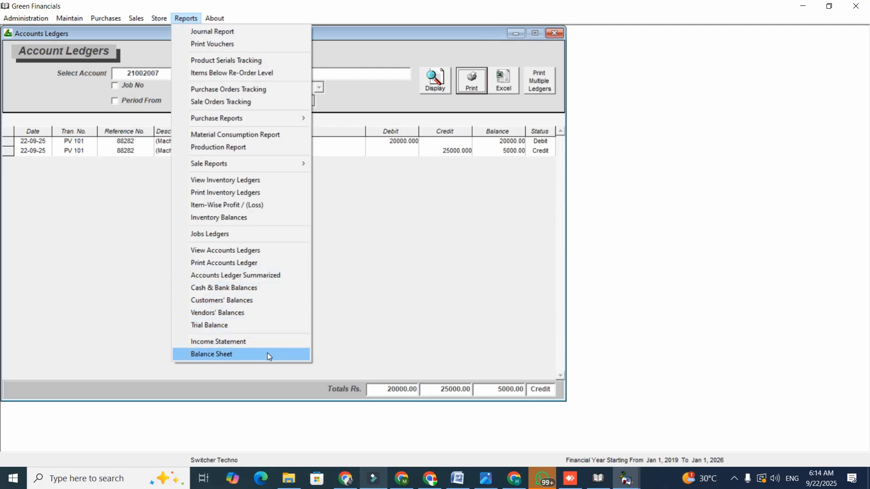
click(555, 33)
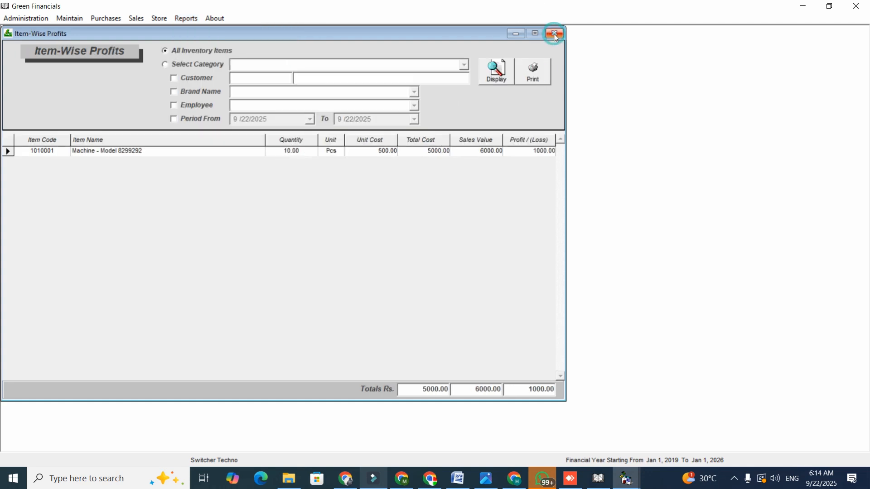
click(555, 33)
click(555, 34)
click(555, 33)
click(554, 34)
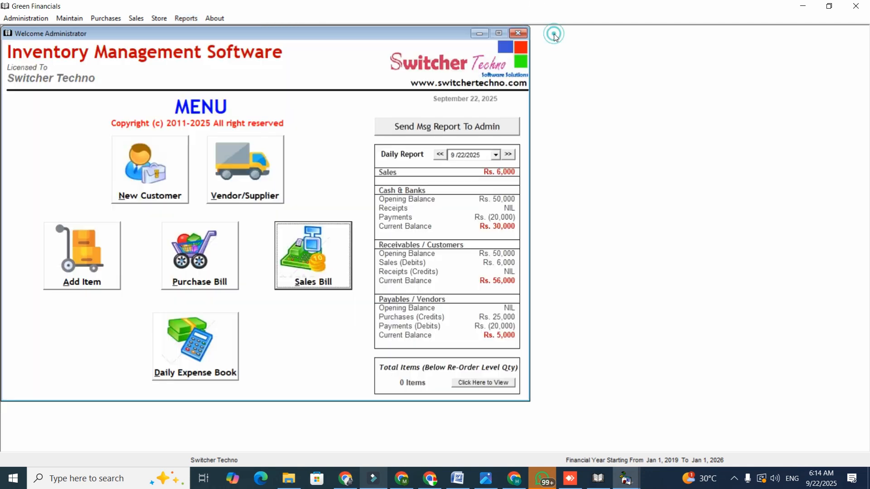